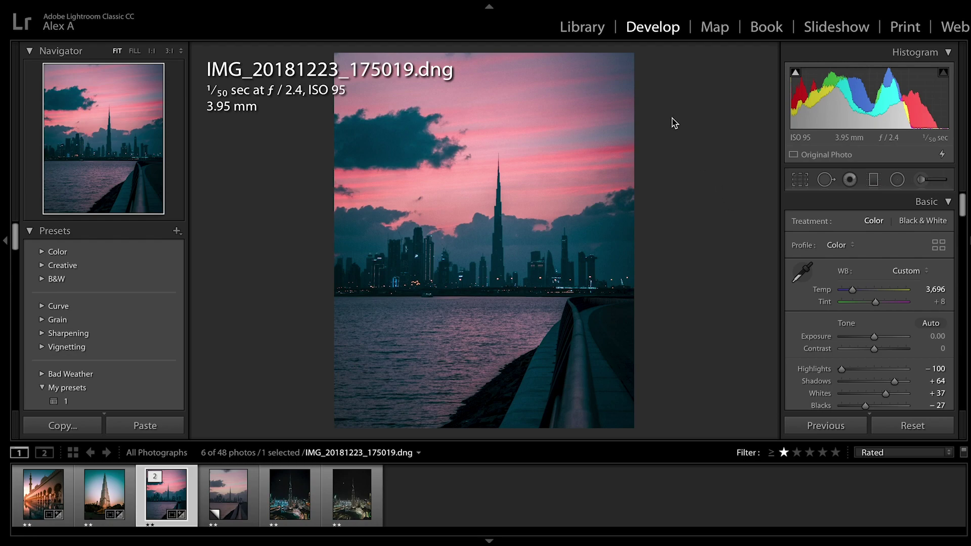
# - Check the catalog in grid view, then compare the current edit with its original
pyautogui.click(594, 34)
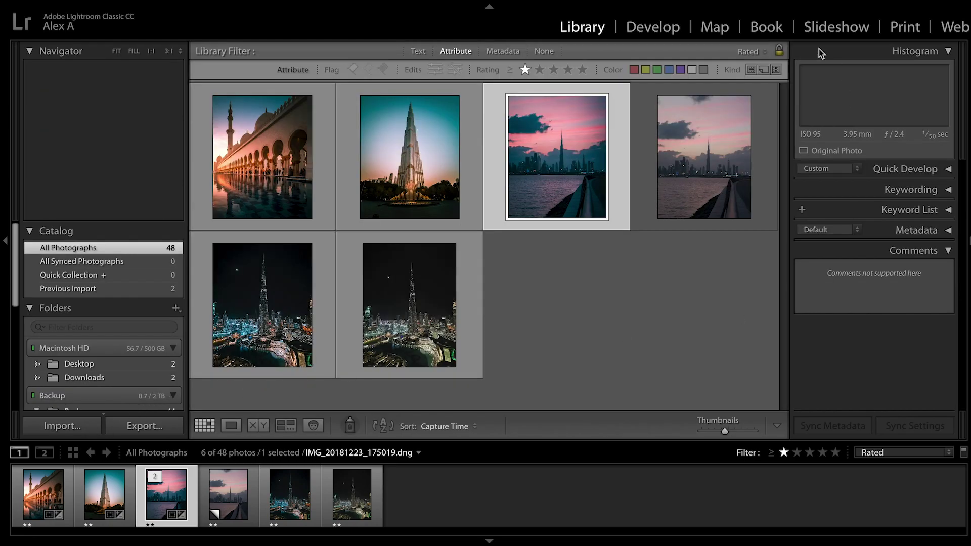
pyautogui.press('d')
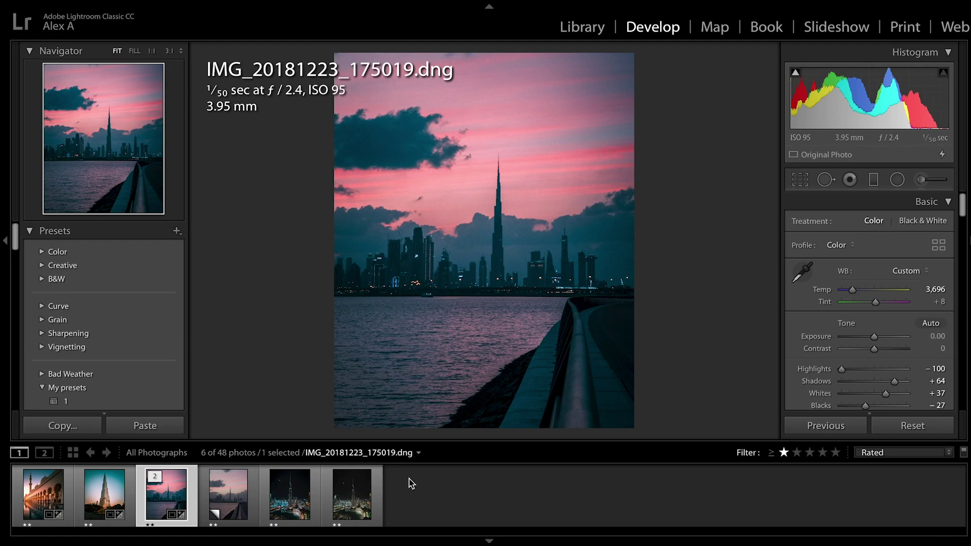
pyautogui.press('\\')
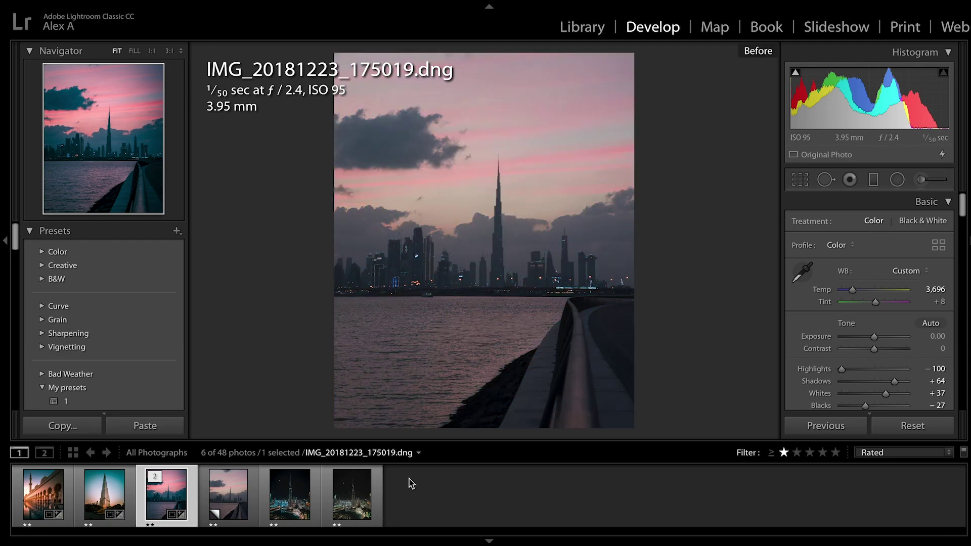
pyautogui.press('\\')
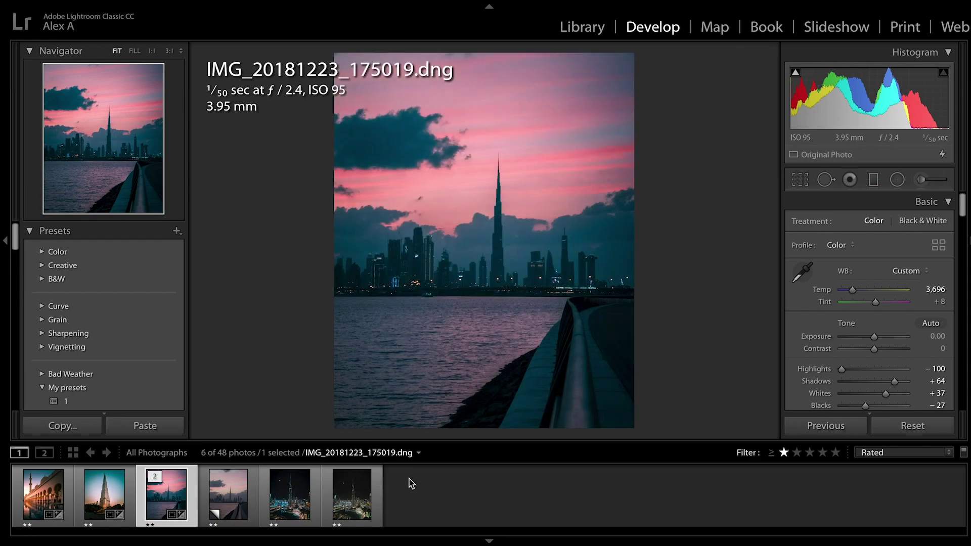
pyautogui.press('\\')
pyautogui.press('\\')
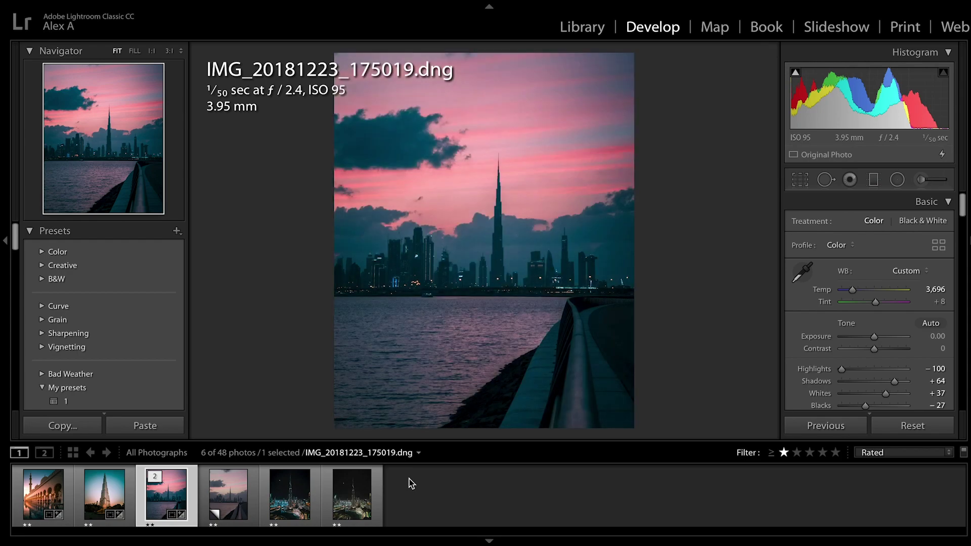
# - Compare the mosque reflection and Burj Khalifa fountain edits with their originals
pyautogui.click(50, 499)
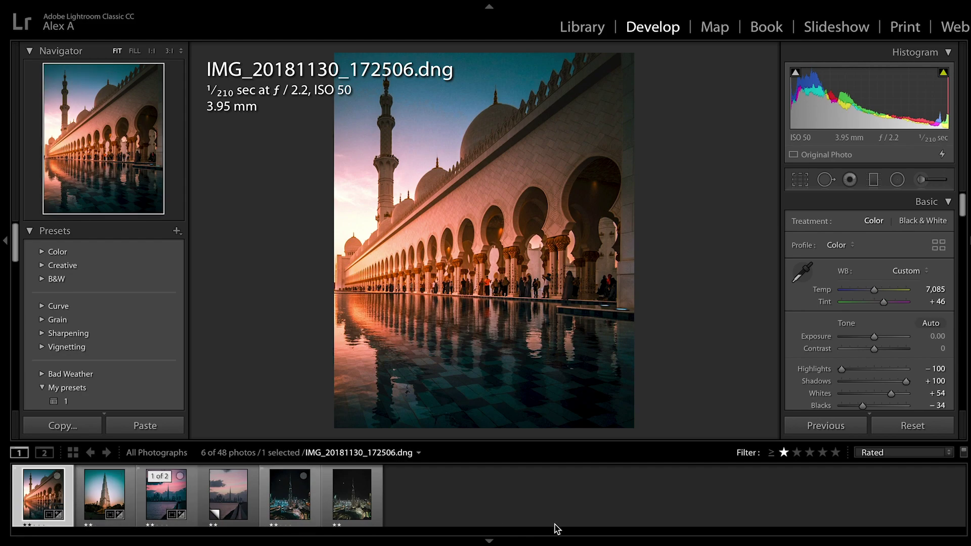
pyautogui.press('\\')
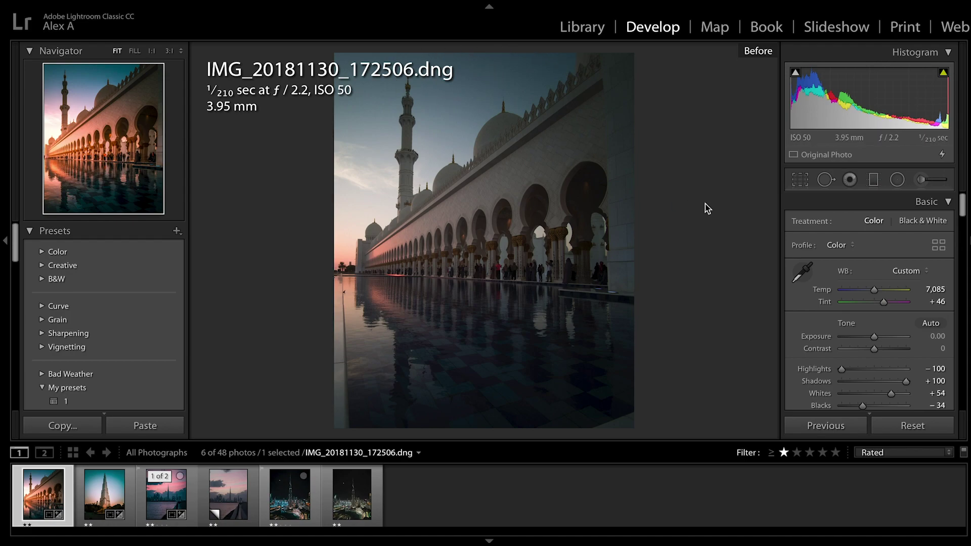
pyautogui.press('\\')
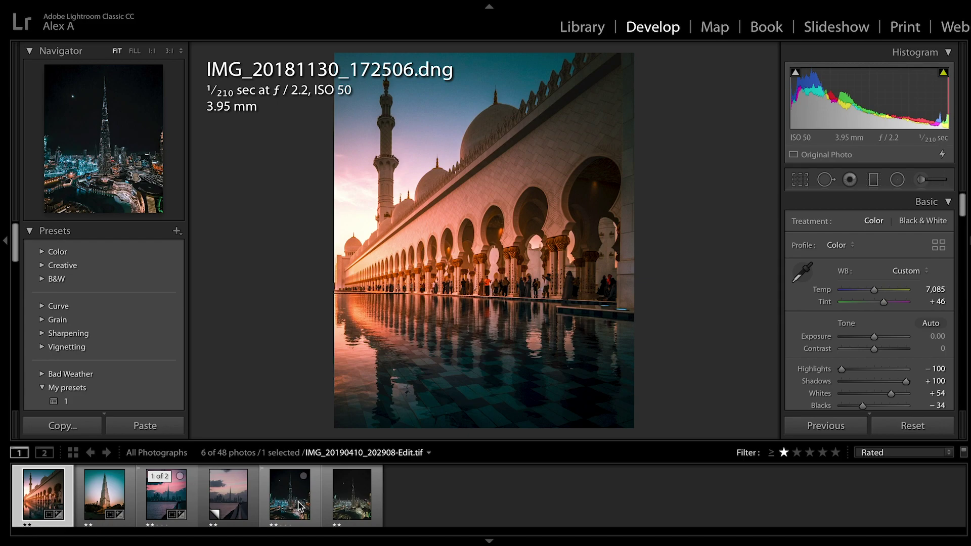
pyautogui.click(117, 505)
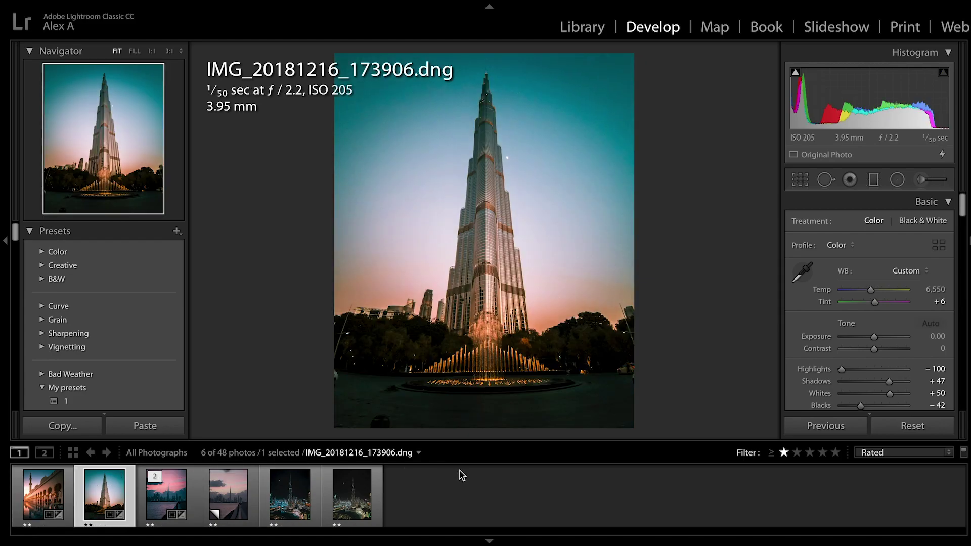
pyautogui.press('\\')
pyautogui.press('\\')
pyautogui.press('\\')
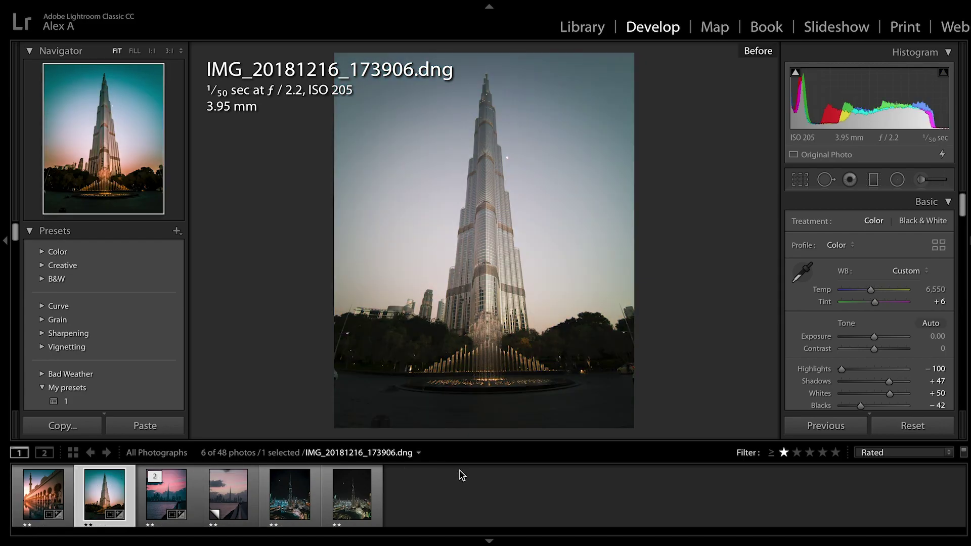
pyautogui.press('\\')
# - Compare the edited night city aerial photo with its unedited JPEG, ending on the edit
pyautogui.click(312, 500)
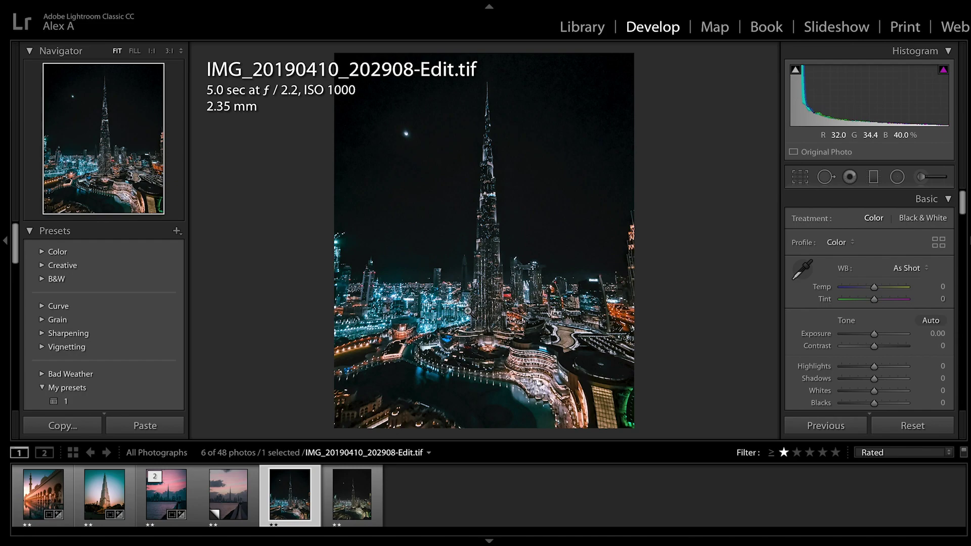
pyautogui.press('Right')
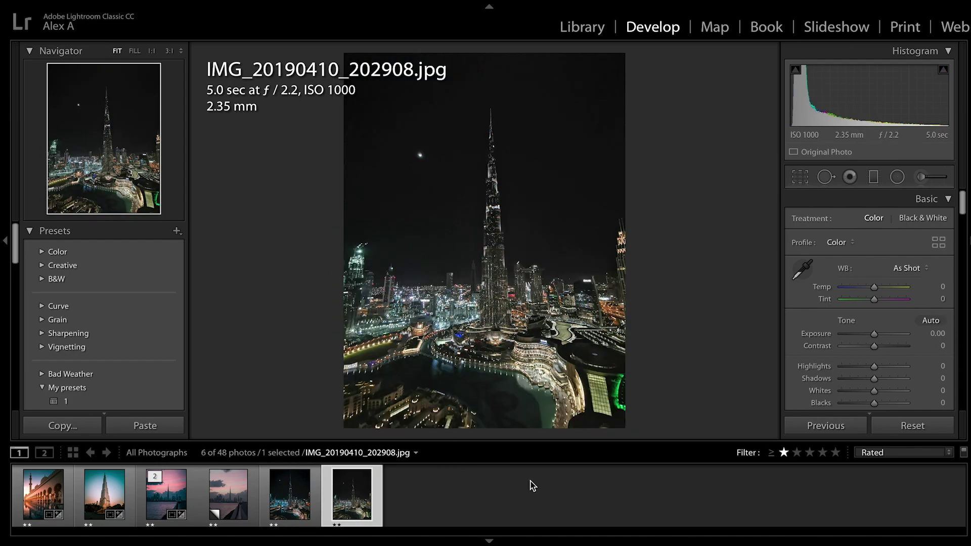
pyautogui.press('Left')
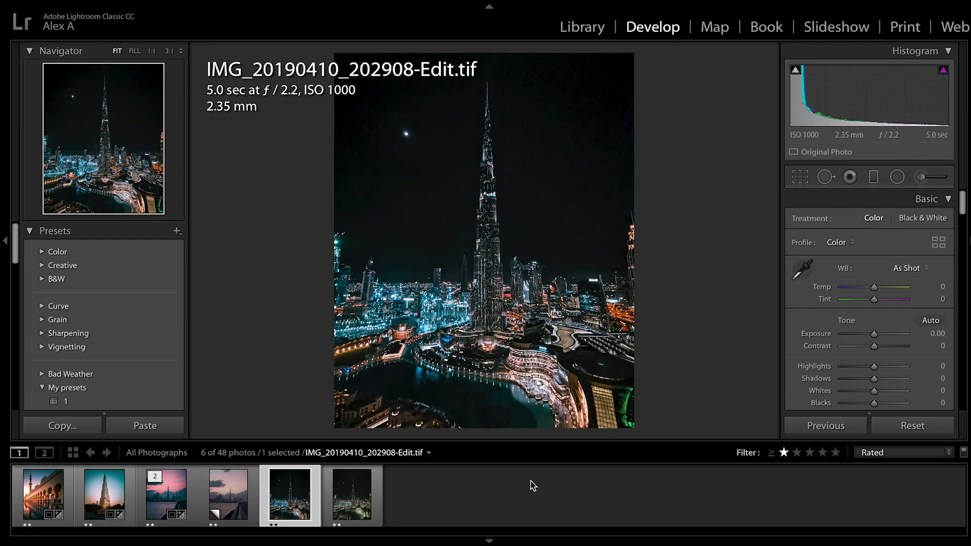
# - Select the sunset skyline copy and pull the crop corners inward
pyautogui.press('Left')
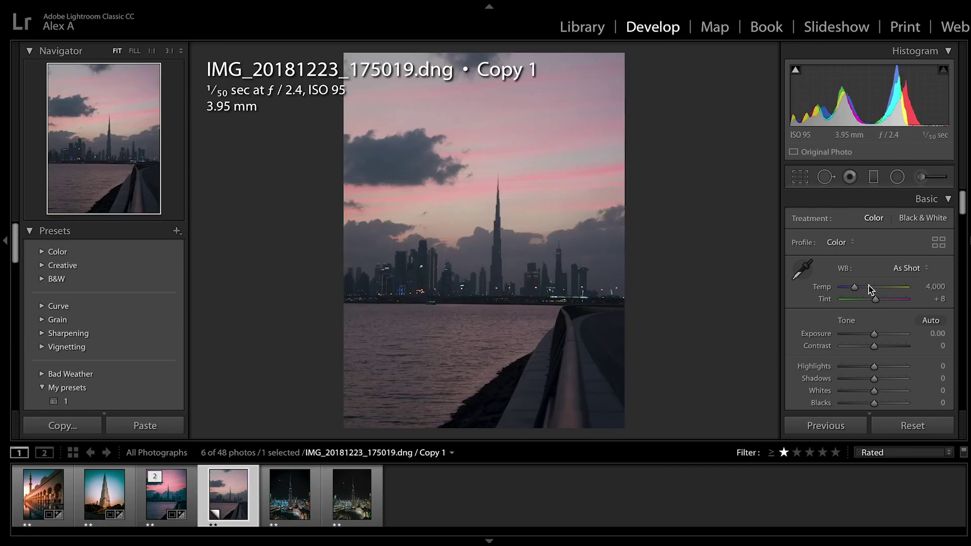
pyautogui.click(792, 182)
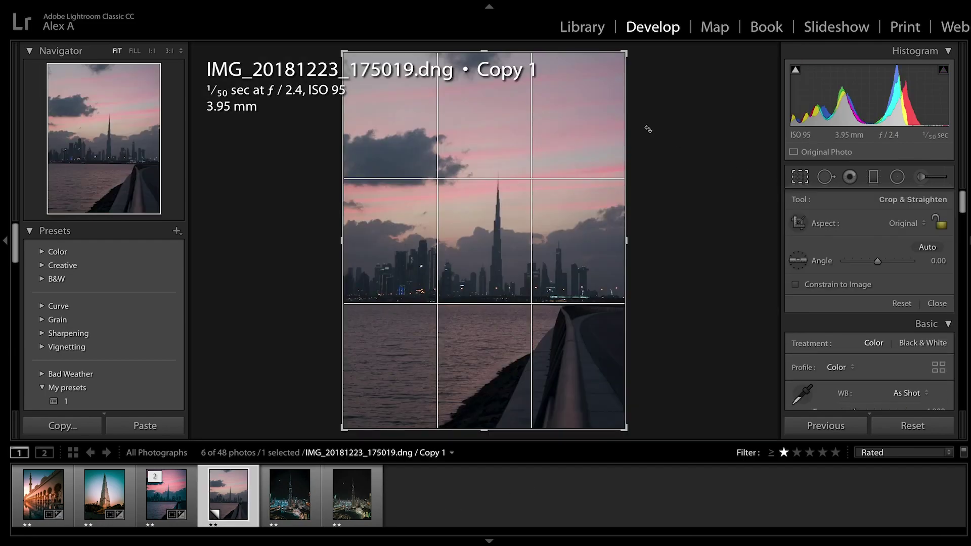
pyautogui.moveTo(342, 54); pyautogui.dragTo(357, 72)
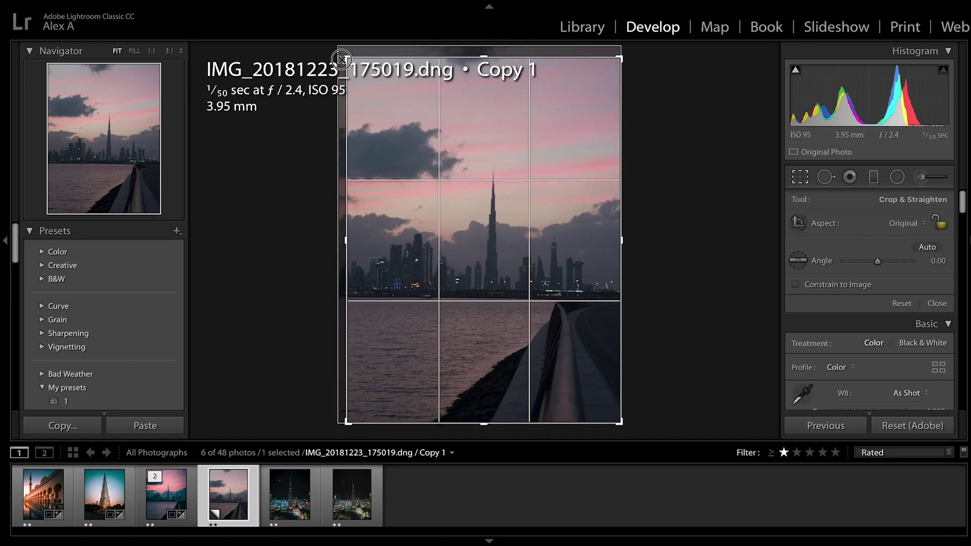
pyautogui.moveTo(626, 77); pyautogui.dragTo(616, 86)
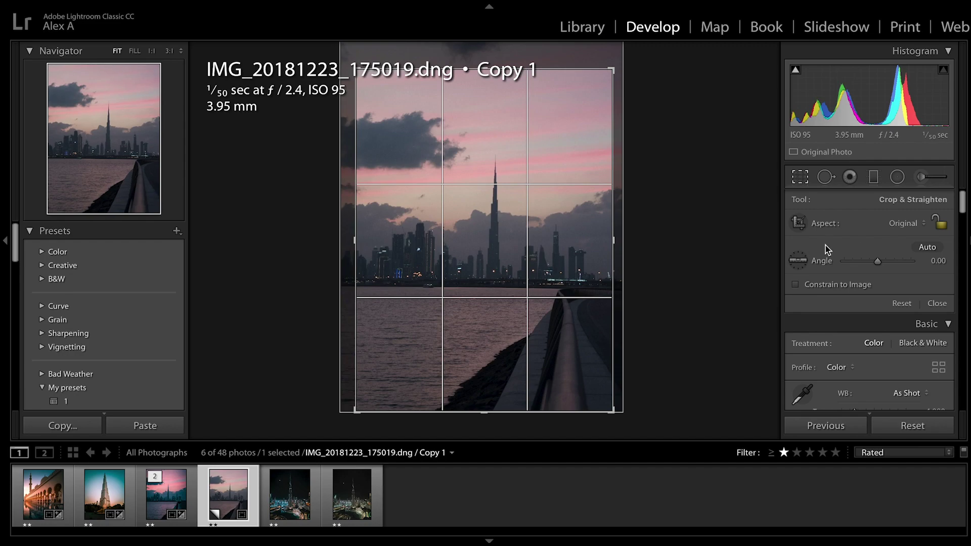
pyautogui.press('r')
pyautogui.press('r')
# - Lock the crop to 4 x 5 / 8 x 10, centre the tower and apply it
pyautogui.click(909, 225)
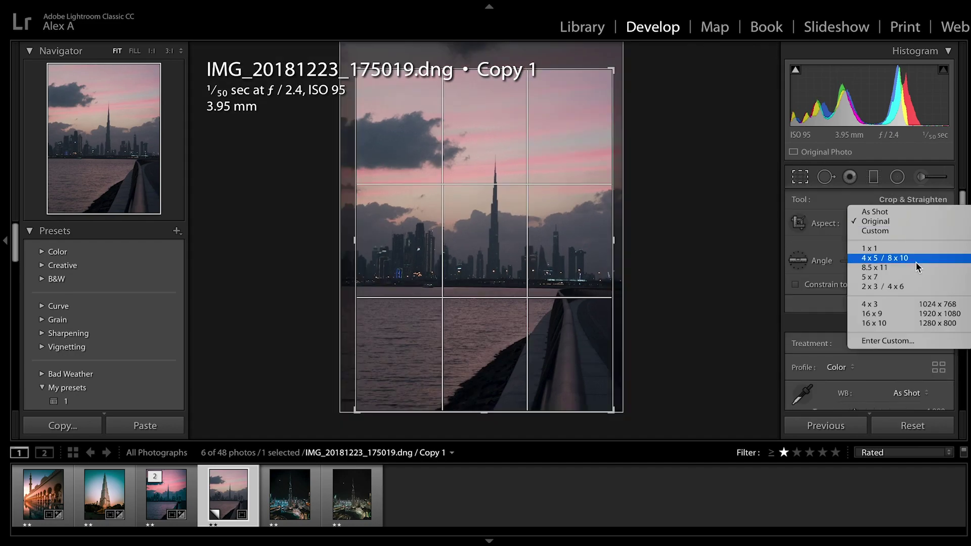
pyautogui.click(895, 256)
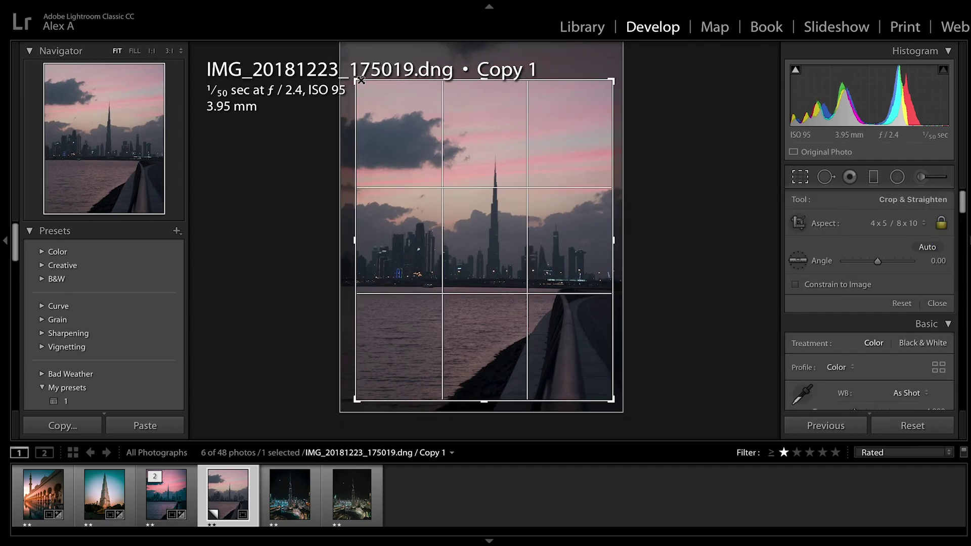
pyautogui.moveTo(358, 80); pyautogui.dragTo(354, 77)
pyautogui.moveTo(559, 226); pyautogui.dragTo(563, 237)
pyautogui.press('Return')
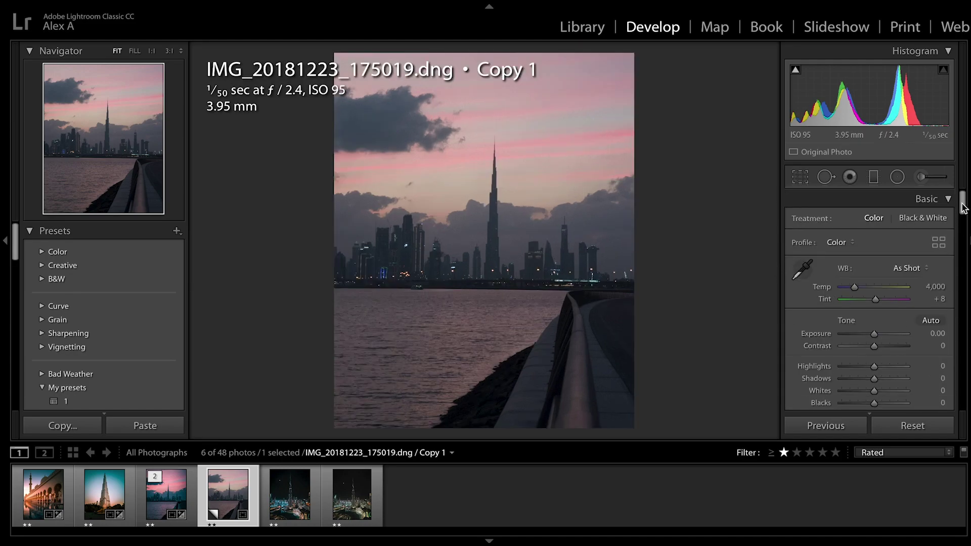
# - Cool the white balance to Temp 3,694 and pull Highlights down to -100
pyautogui.scroll(-2, 962, 213)
pyautogui.scroll(1, 853, 239)
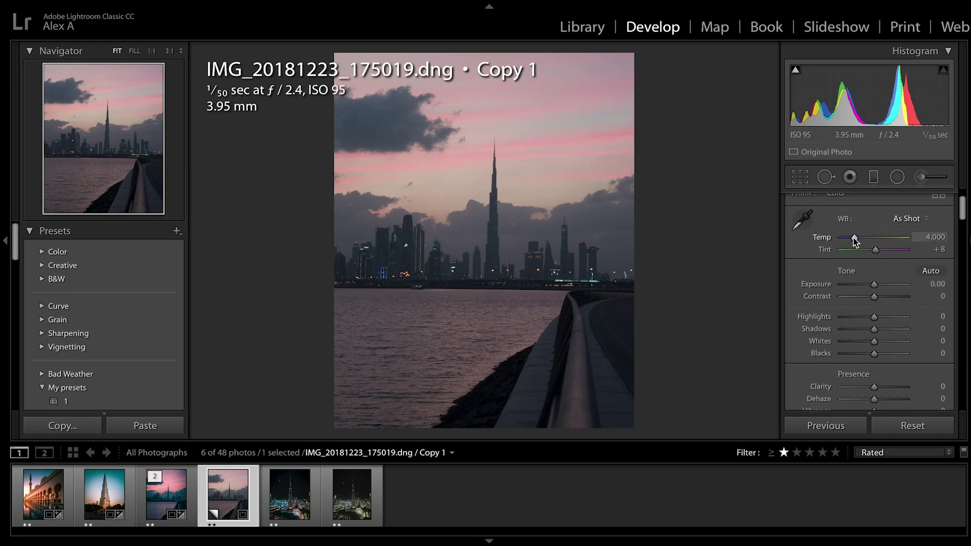
pyautogui.moveTo(854, 239); pyautogui.dragTo(853, 240)
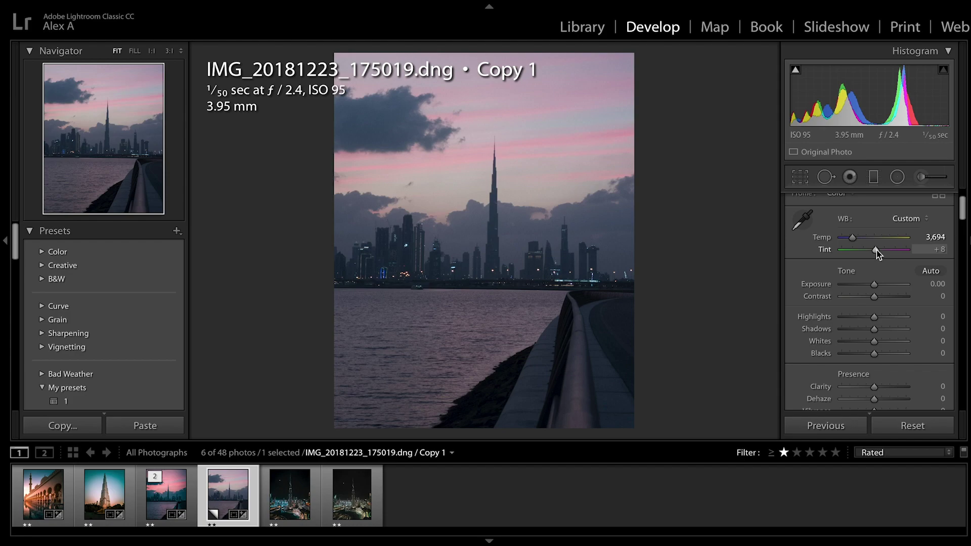
pyautogui.moveTo(874, 317); pyautogui.dragTo(894, 331)
# - Set Whites to +37 and Blacks to -26 while checking clipping
pyautogui.press('alt')
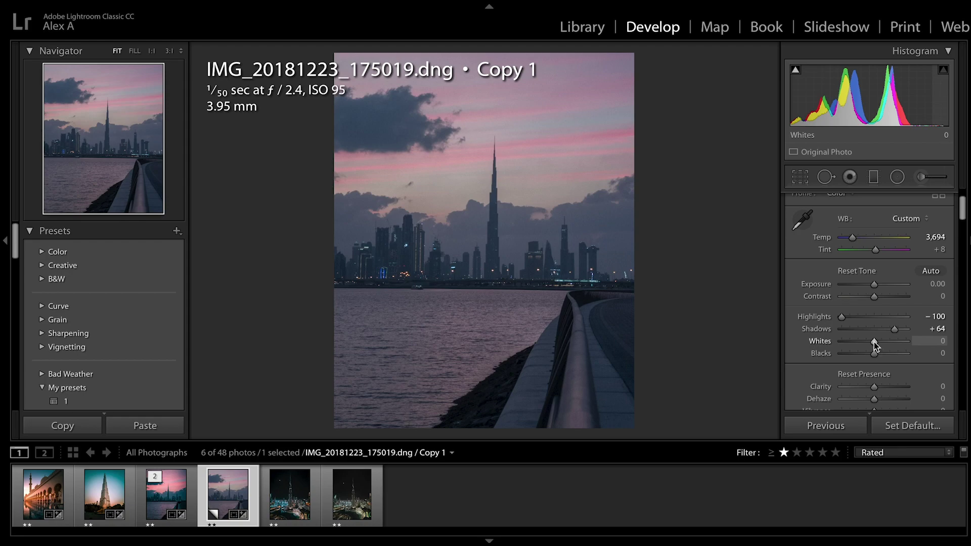
pyautogui.moveTo(874, 342); pyautogui.dragTo(886, 342)
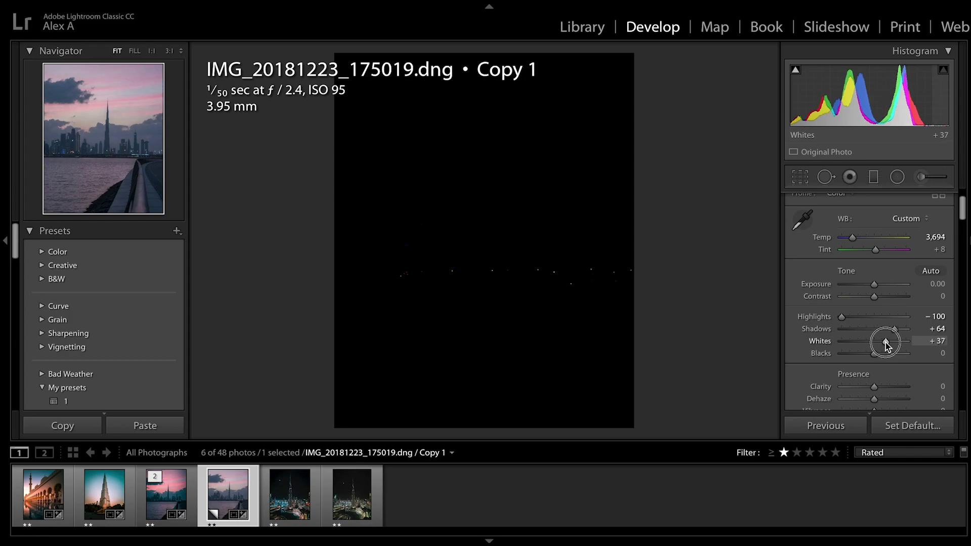
pyautogui.moveTo(886, 343); pyautogui.dragTo(885, 342)
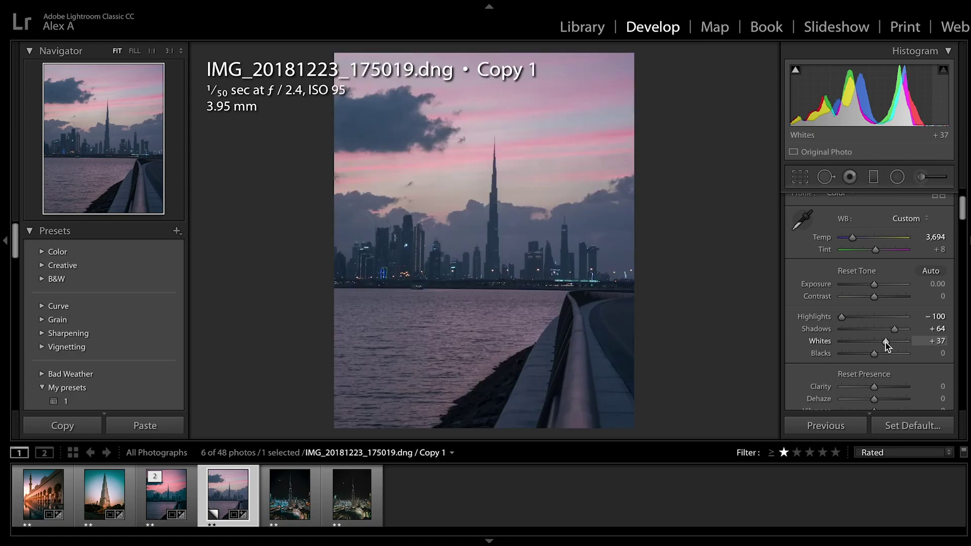
pyautogui.moveTo(885, 342); pyautogui.dragTo(898, 344)
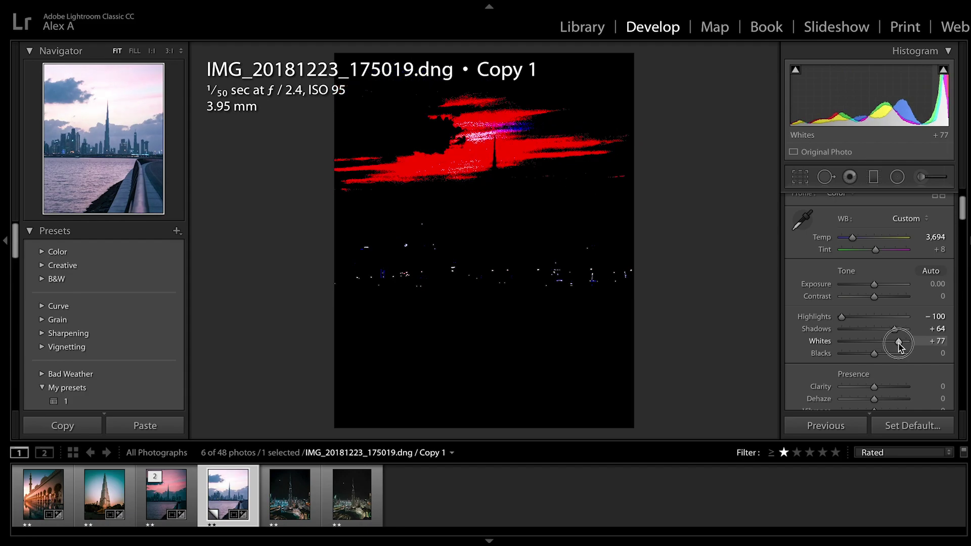
pyautogui.moveTo(898, 345); pyautogui.dragTo(886, 346)
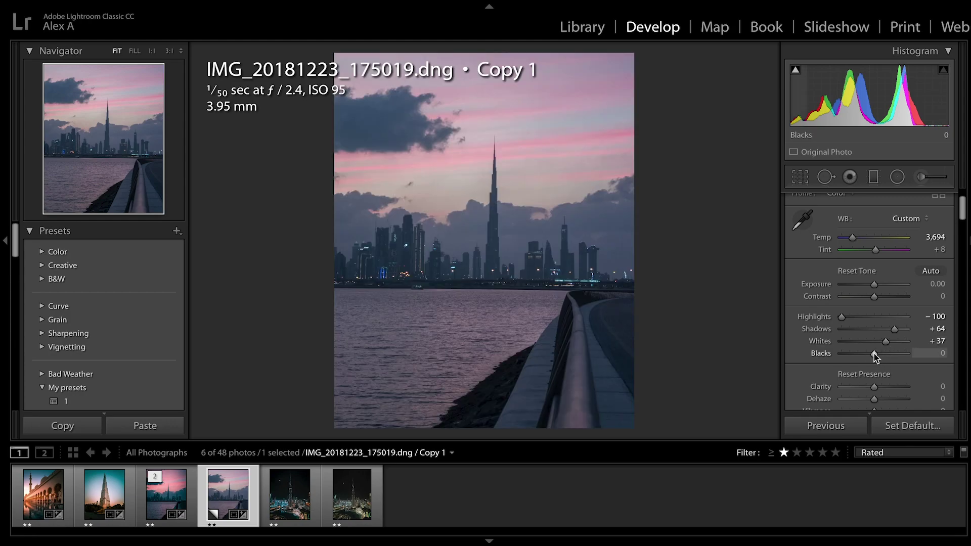
pyautogui.moveTo(874, 353); pyautogui.dragTo(868, 353)
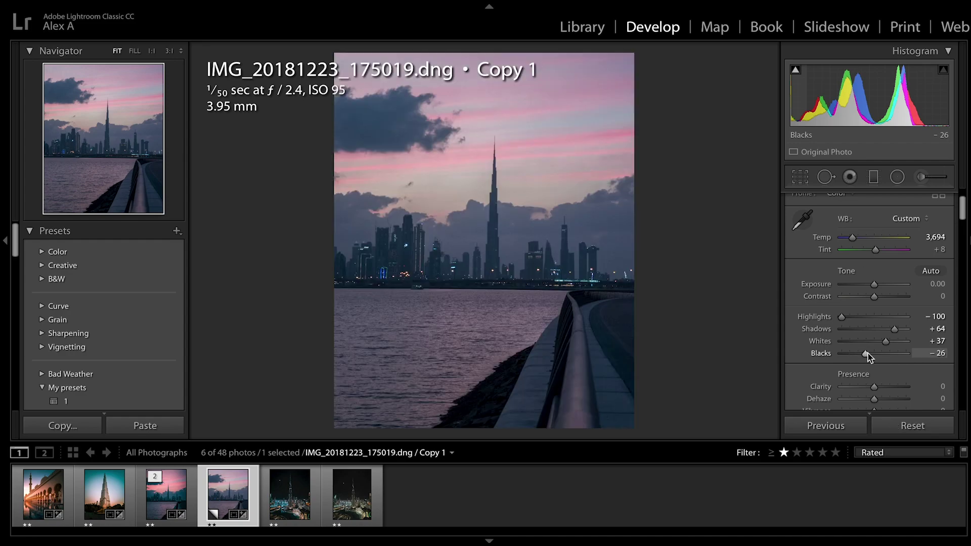
pyautogui.scroll(-2, 884, 340)
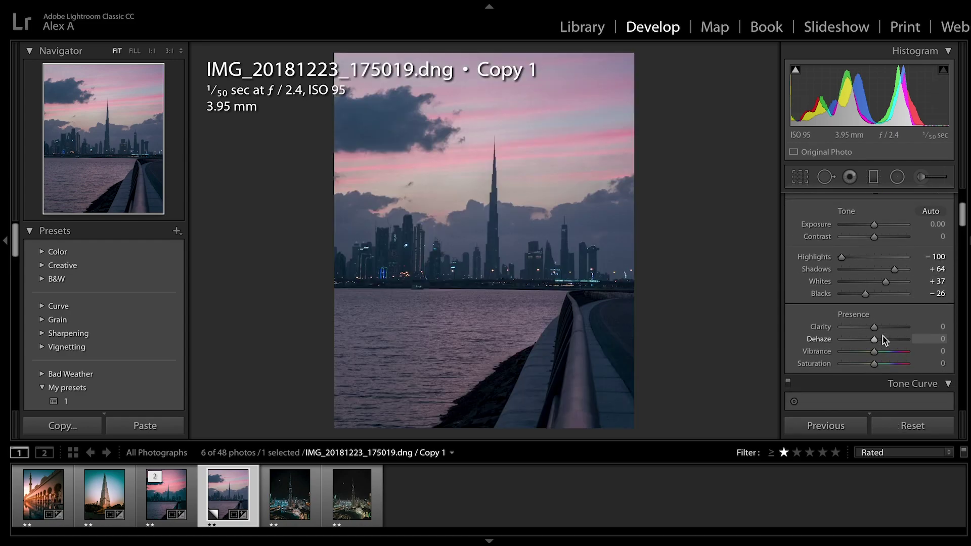
# - Set Clarity to +30, Vibrance to +20 and Saturation to -20
pyautogui.moveTo(873, 328); pyautogui.dragTo(881, 328)
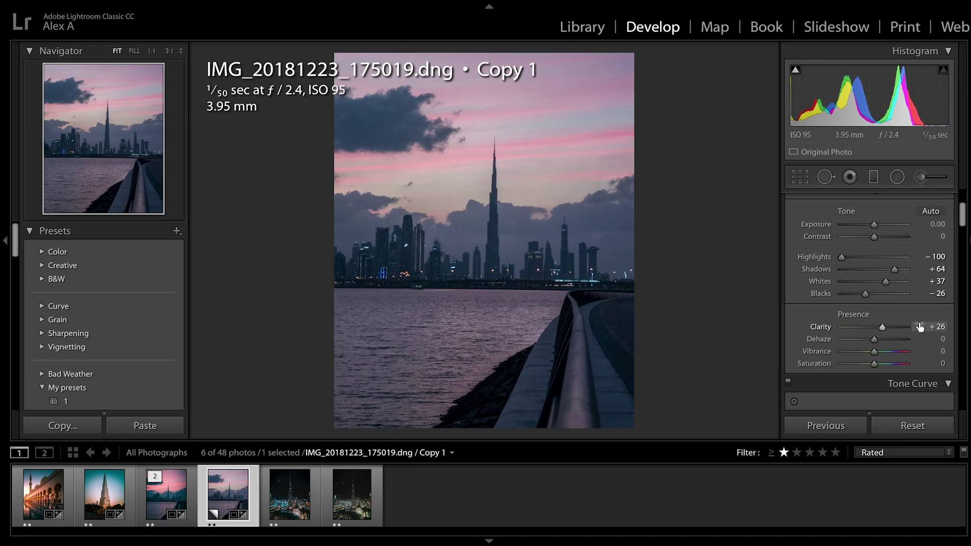
pyautogui.click(936, 327)
pyautogui.write('30')
pyautogui.press('Return')
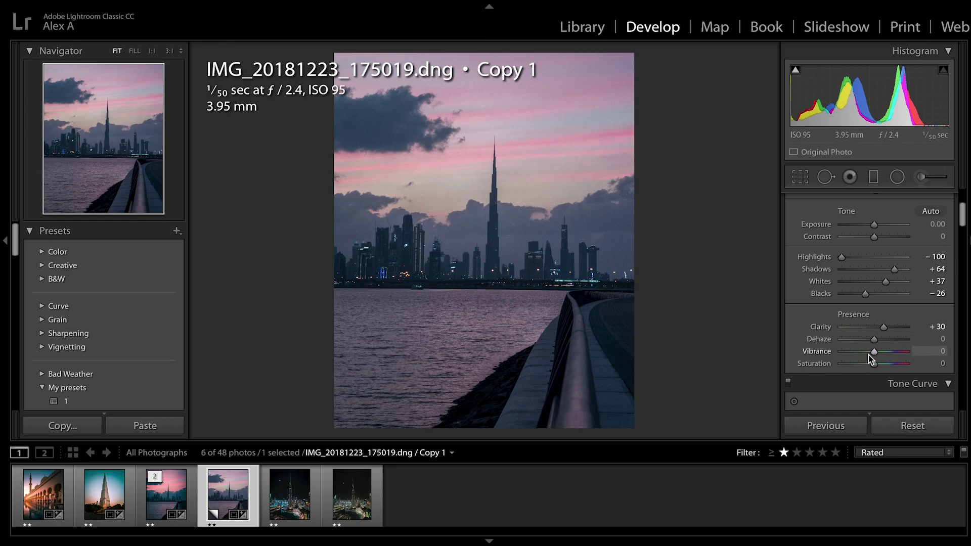
pyautogui.moveTo(874, 353)
pyautogui.mouseDown()
pyautogui.moveTo(882, 357)
pyautogui.moveTo(867, 368)
pyautogui.mouseUp()
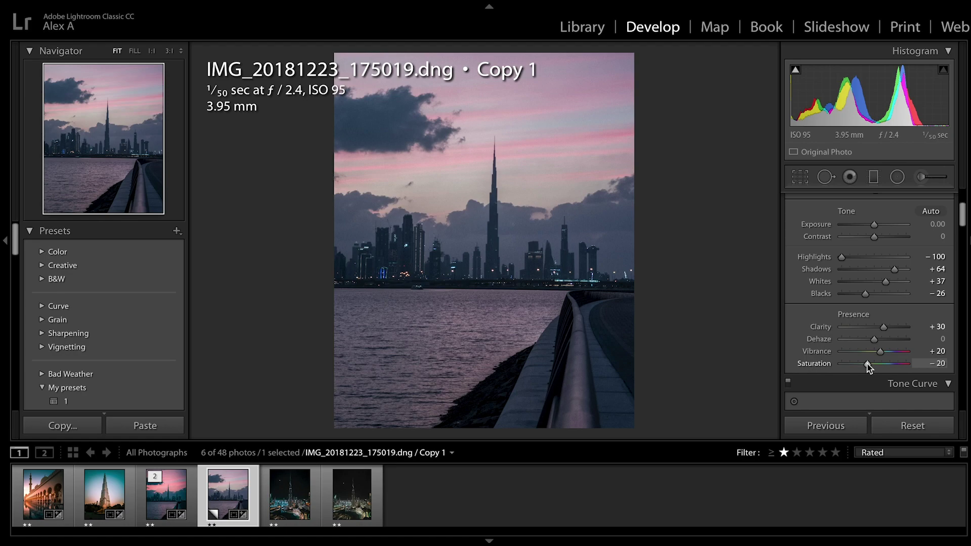
pyautogui.click(870, 384)
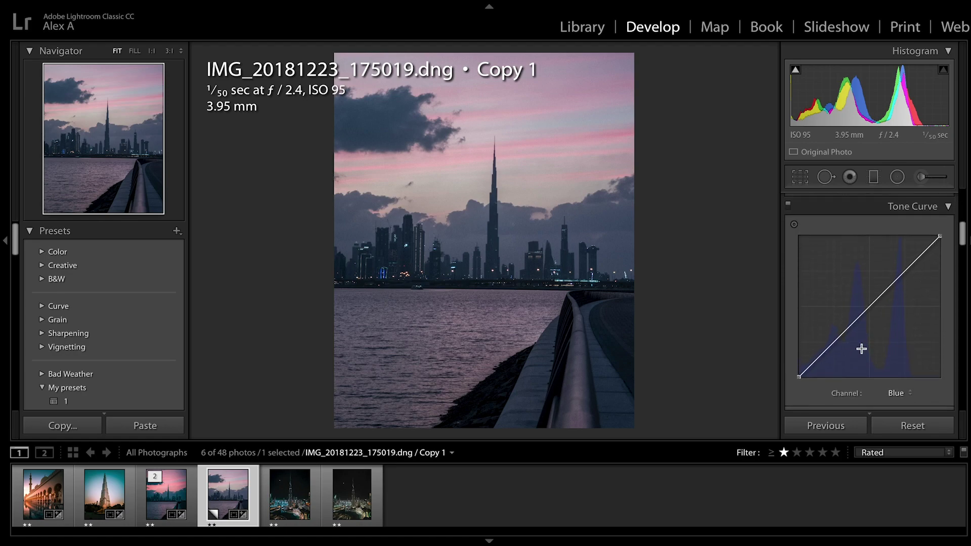
# - On the Red curve, lower the shadows and lift the highlights to keep the sky pink
pyautogui.click(903, 394)
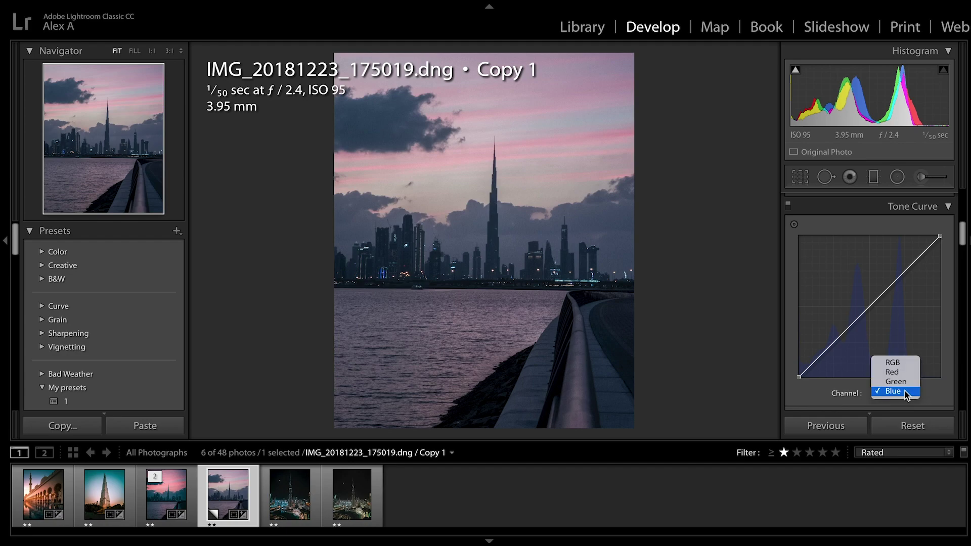
pyautogui.click(895, 372)
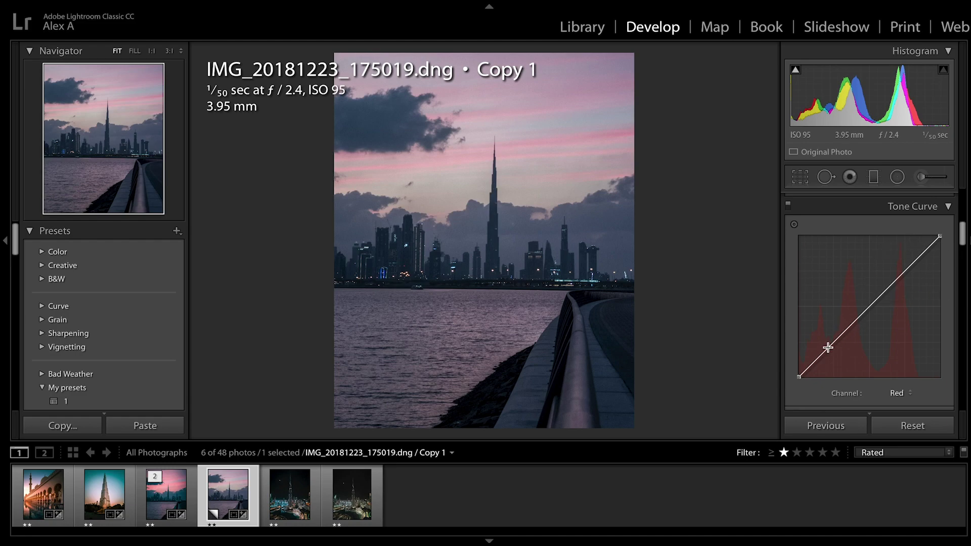
pyautogui.moveTo(825, 349); pyautogui.dragTo(827, 354)
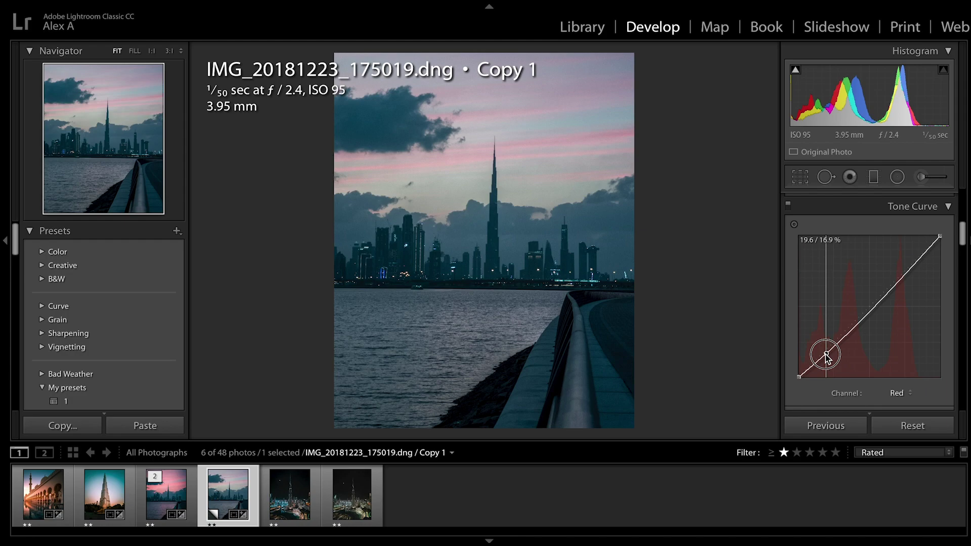
pyautogui.moveTo(826, 356); pyautogui.dragTo(828, 356)
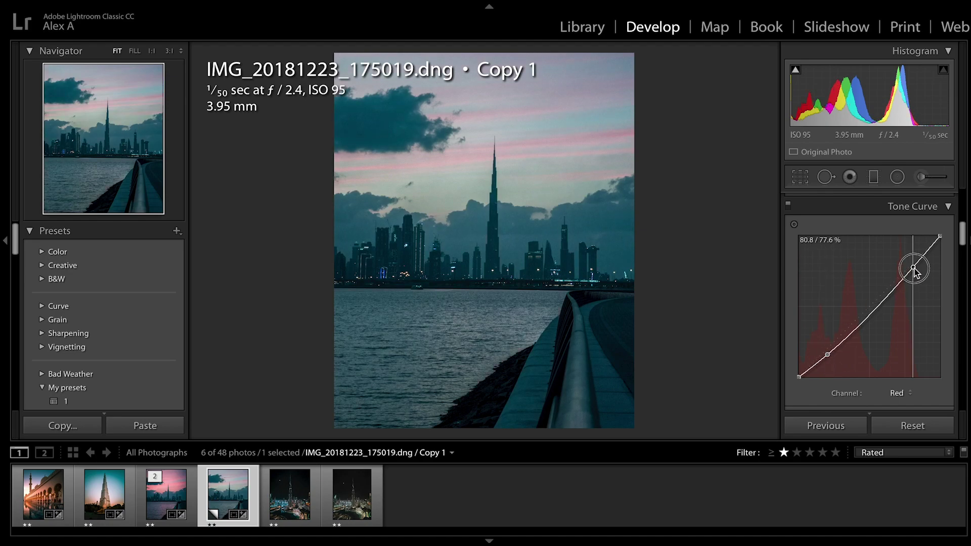
pyautogui.moveTo(915, 269); pyautogui.dragTo(908, 266)
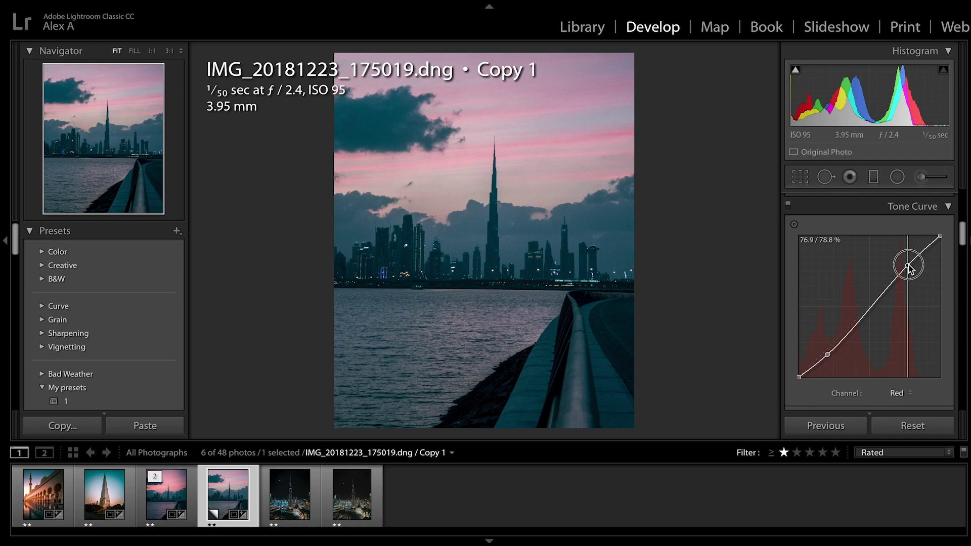
# - Add and adjust shadow and highlight points on the Green curve
pyautogui.click(898, 393)
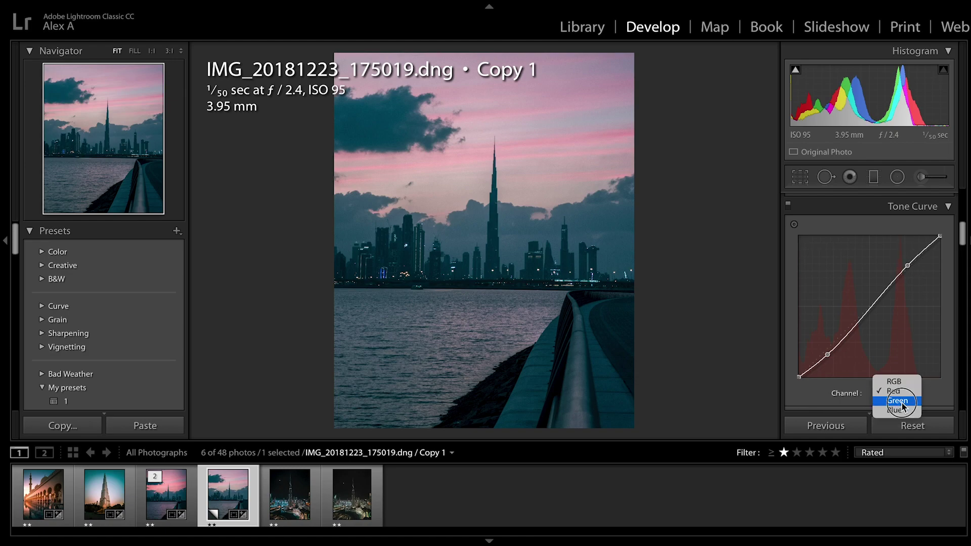
pyautogui.click(903, 402)
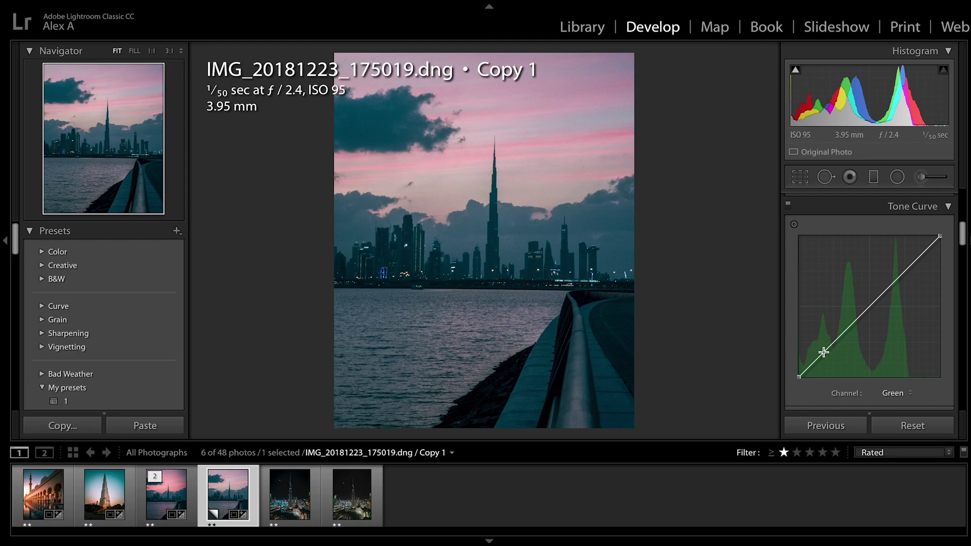
pyautogui.moveTo(824, 350); pyautogui.dragTo(825, 354)
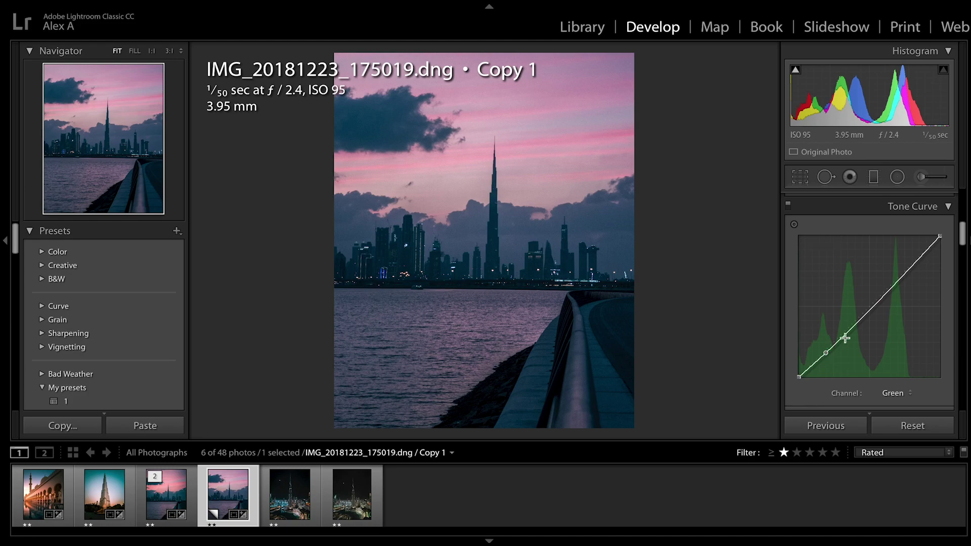
pyautogui.moveTo(909, 271); pyautogui.dragTo(906, 269)
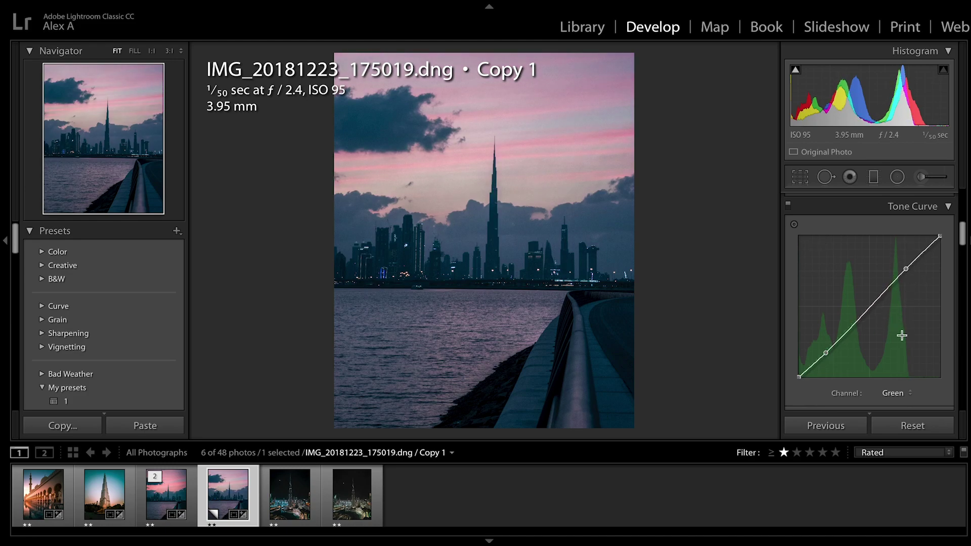
# - On the Blue curve, pull the shadows down slightly and lift the highlights
pyautogui.click(894, 393)
pyautogui.click(899, 401)
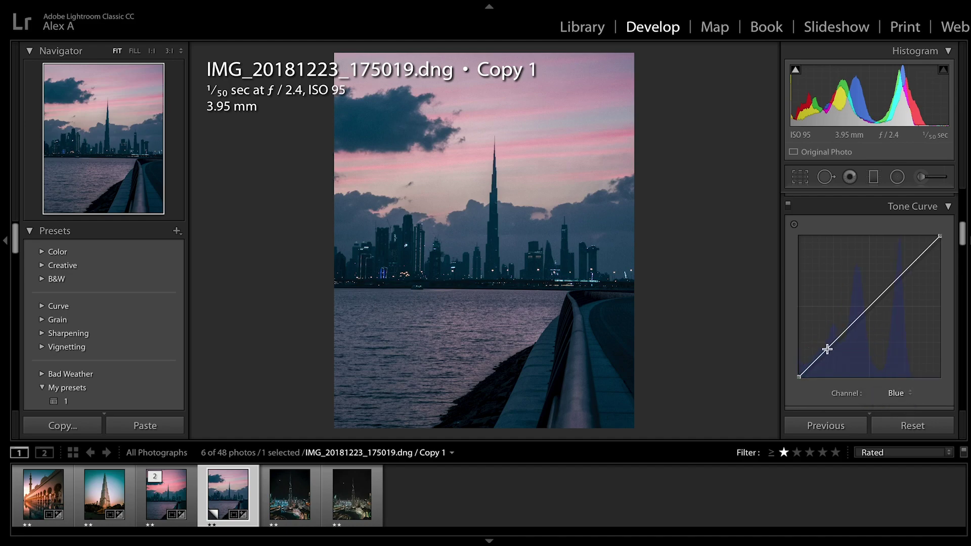
pyautogui.click(829, 349)
pyautogui.moveTo(829, 348); pyautogui.dragTo(830, 351)
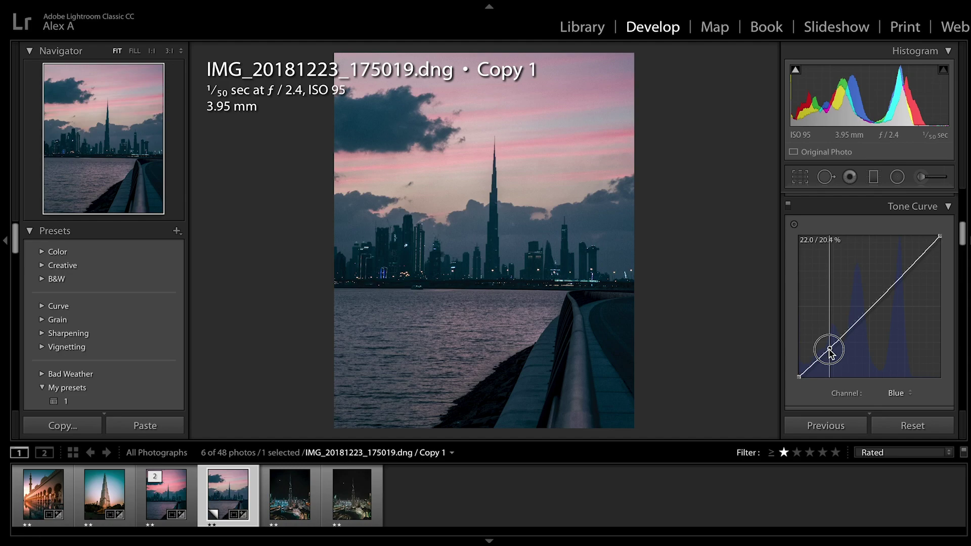
pyautogui.scroll(1, 856, 314)
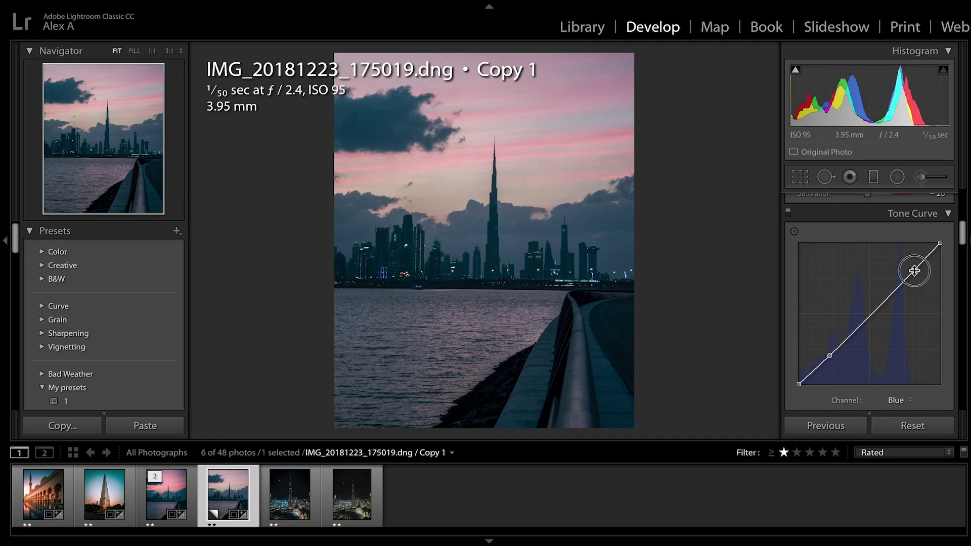
pyautogui.moveTo(913, 271); pyautogui.dragTo(910, 266)
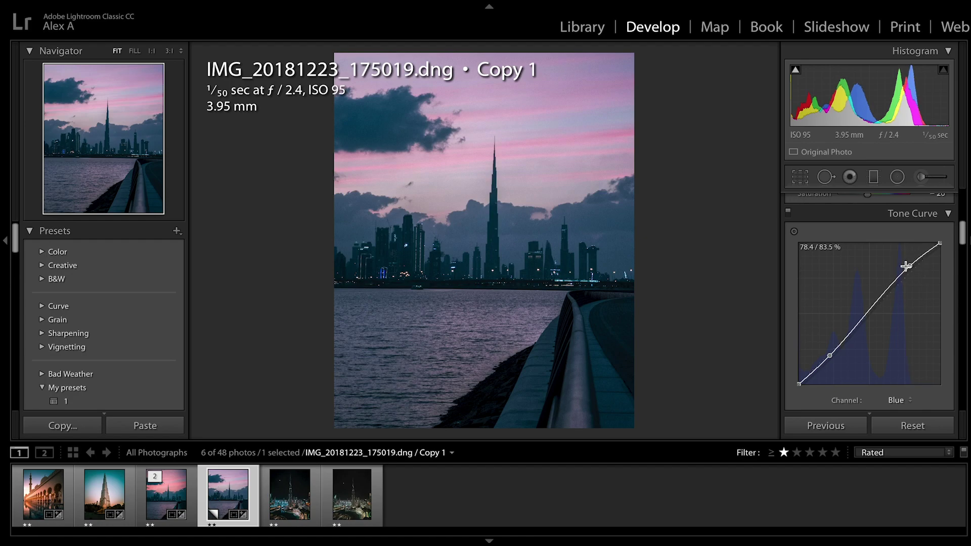
pyautogui.moveTo(829, 356); pyautogui.dragTo(830, 356)
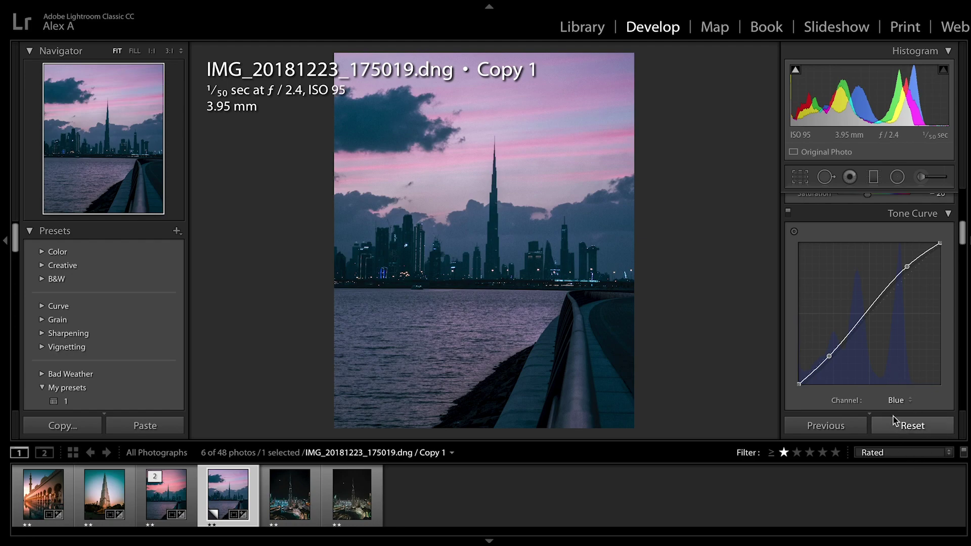
# - Return to the Red curve and nudge its shadow point again
pyautogui.click(898, 400)
pyautogui.click(891, 379)
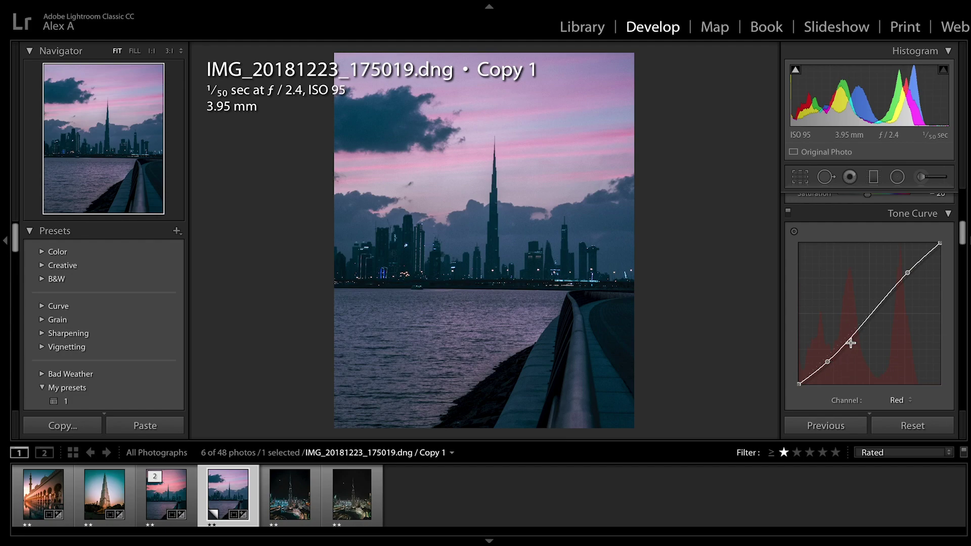
pyautogui.moveTo(828, 363); pyautogui.dragTo(829, 360)
pyautogui.scroll(-5, 925, 246)
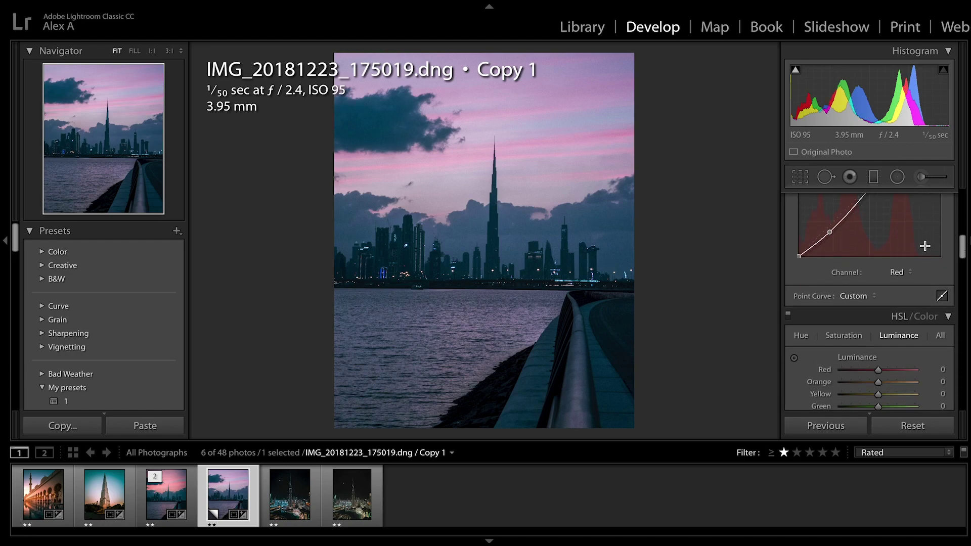
# - Turn on Remove Chromatic Aberration and Enable Profile Corrections
pyautogui.scroll(-10, 925, 245)
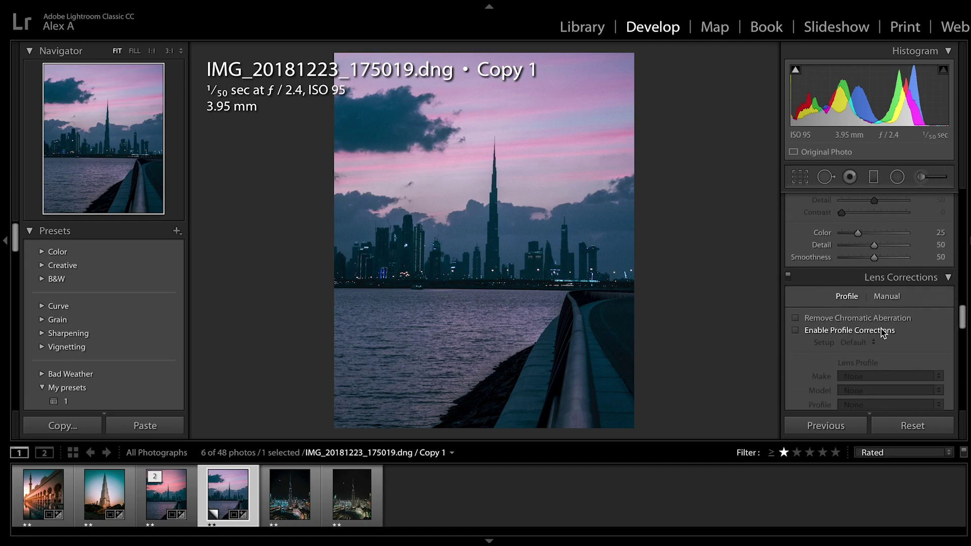
pyautogui.click(866, 319)
pyautogui.click(832, 334)
# - In Calibration, set Blue Primary hue to -86 and Red Primary hue to +64
pyautogui.moveTo(962, 320); pyautogui.dragTo(963, 399)
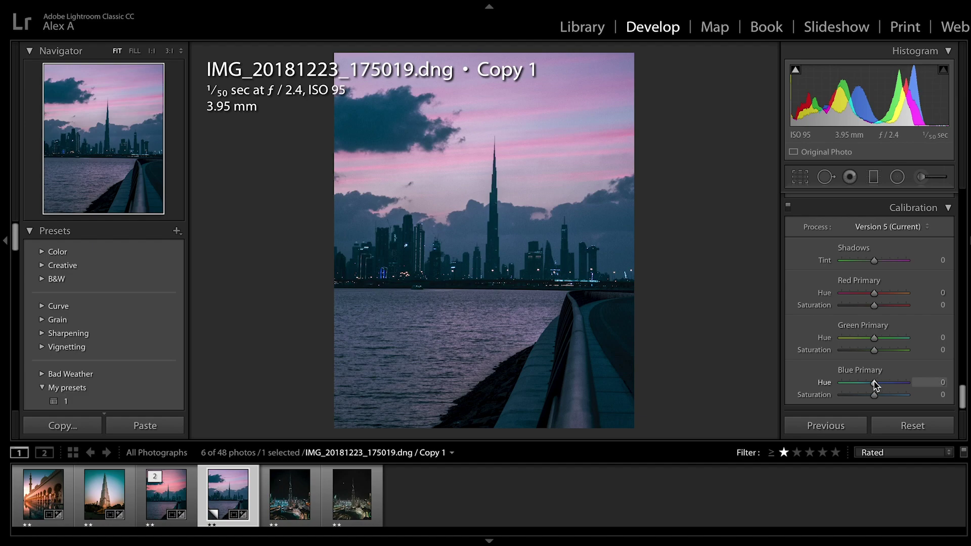
pyautogui.moveTo(874, 383); pyautogui.dragTo(847, 385)
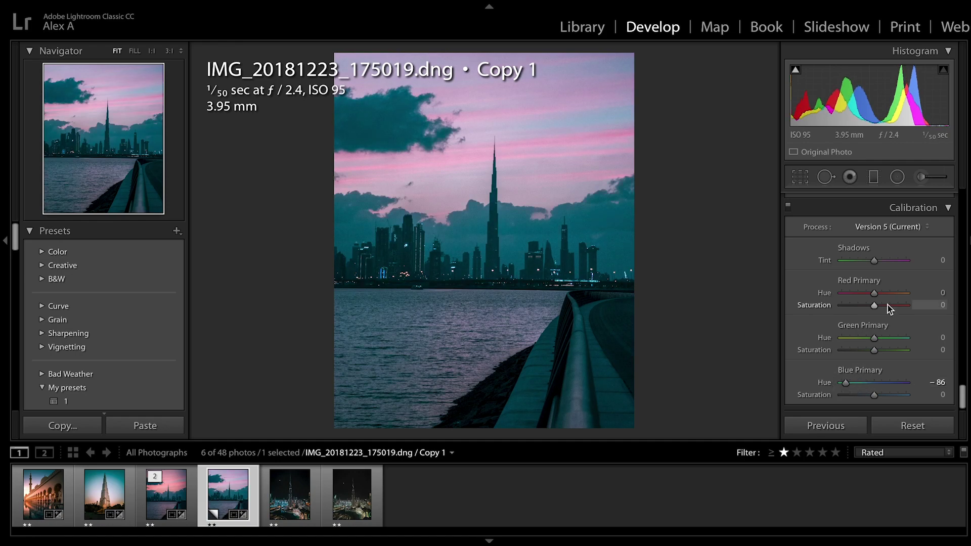
pyautogui.moveTo(875, 295); pyautogui.dragTo(895, 298)
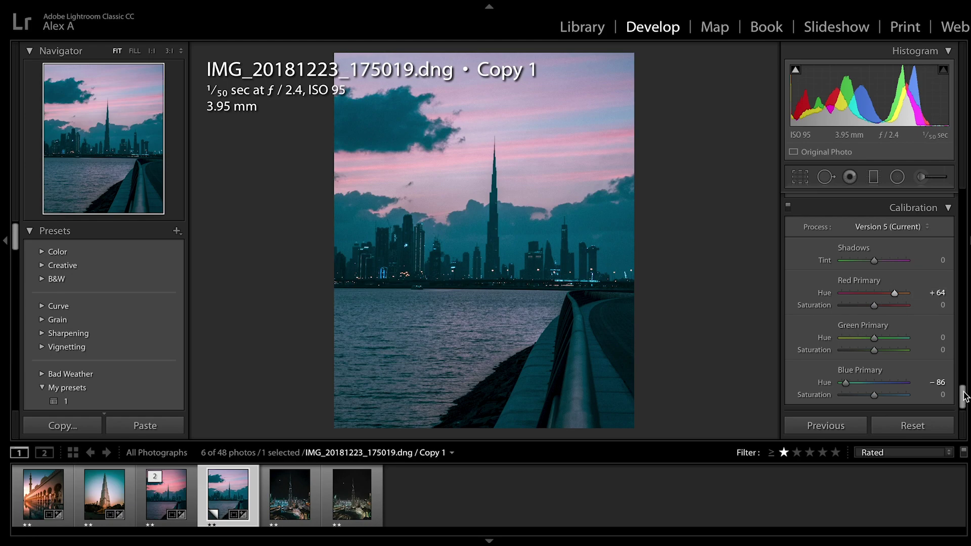
# - Refine the lower and upper points of the Red tone curve
pyautogui.moveTo(962, 397); pyautogui.dragTo(962, 225)
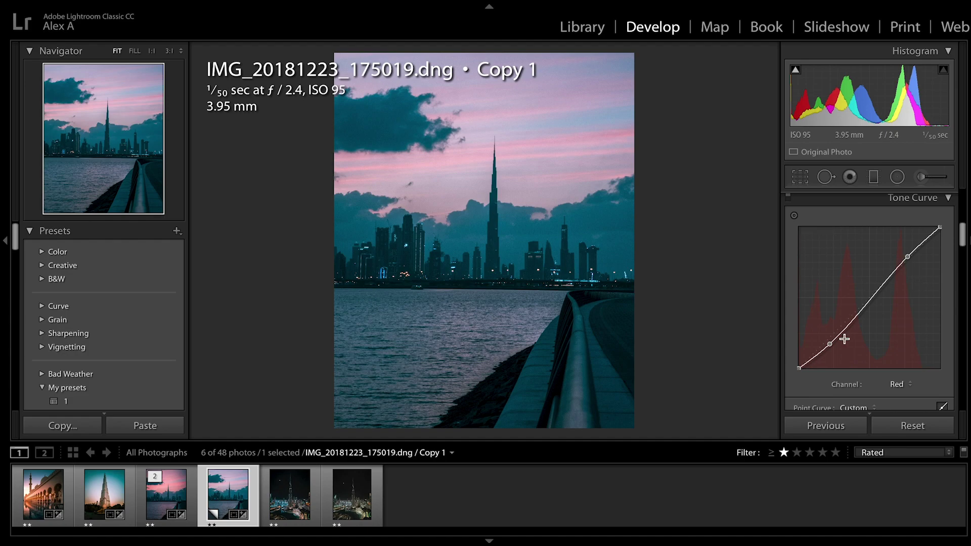
pyautogui.moveTo(830, 344); pyautogui.dragTo(828, 342)
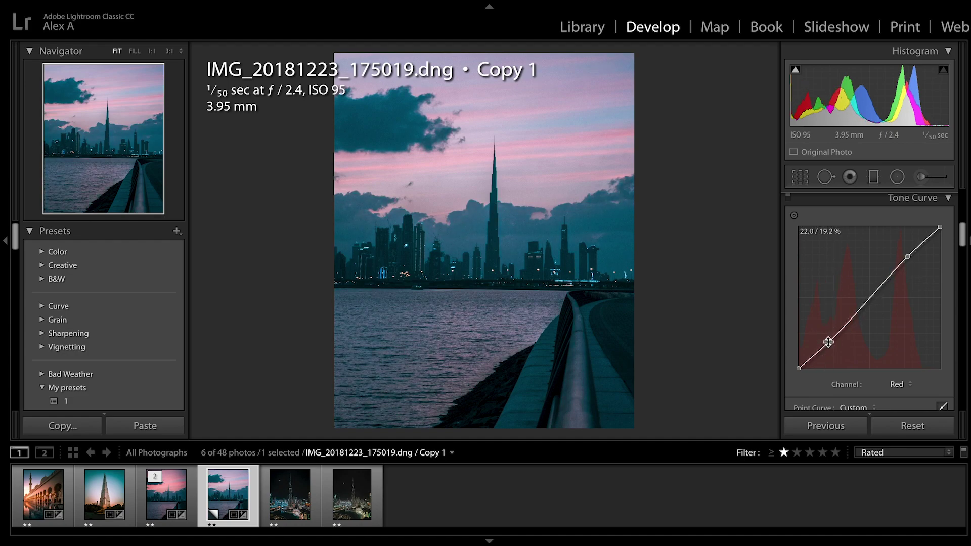
pyautogui.moveTo(912, 260); pyautogui.dragTo(905, 264)
# - Raise HSL saturation of Red to +39, Orange to +37 and Yellow
pyautogui.scroll(-5, 918, 283)
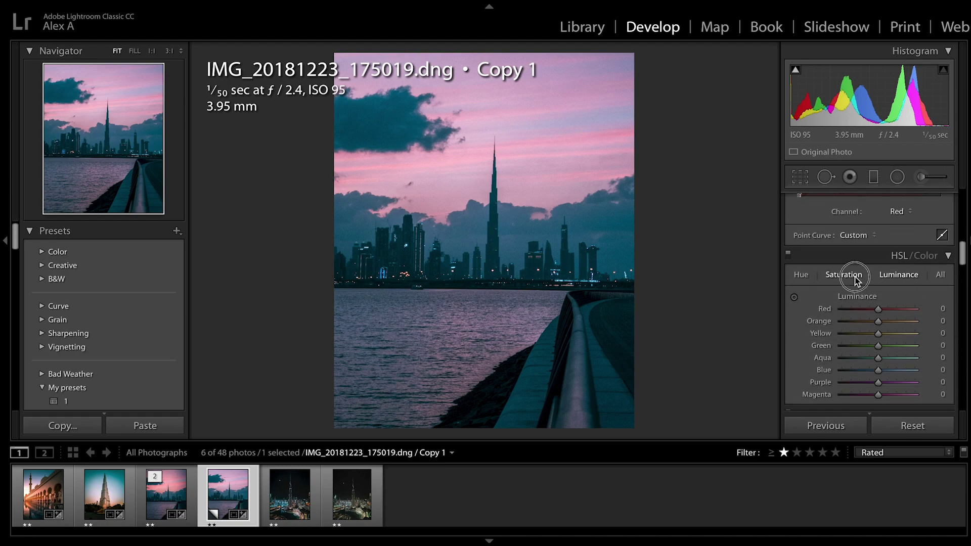
pyautogui.click(856, 278)
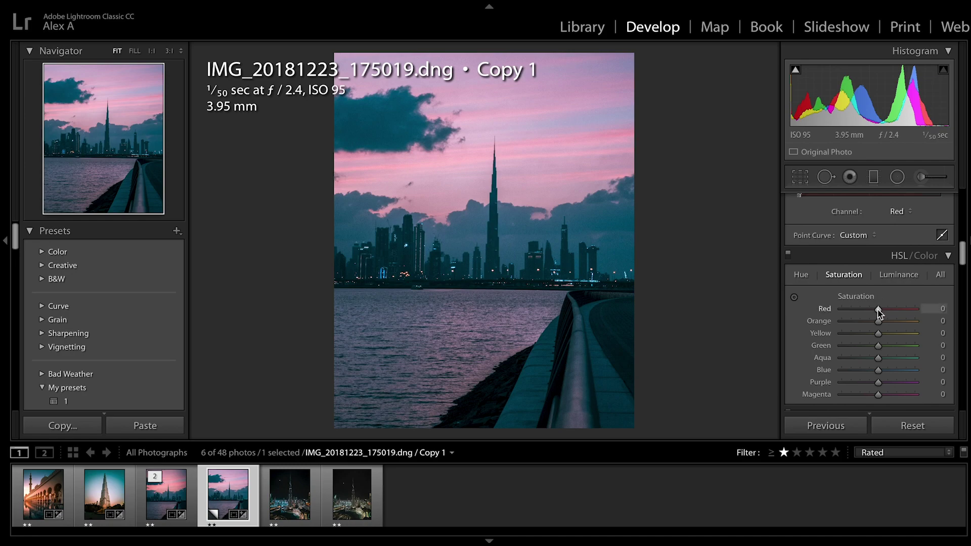
pyautogui.moveTo(878, 312); pyautogui.dragTo(893, 312)
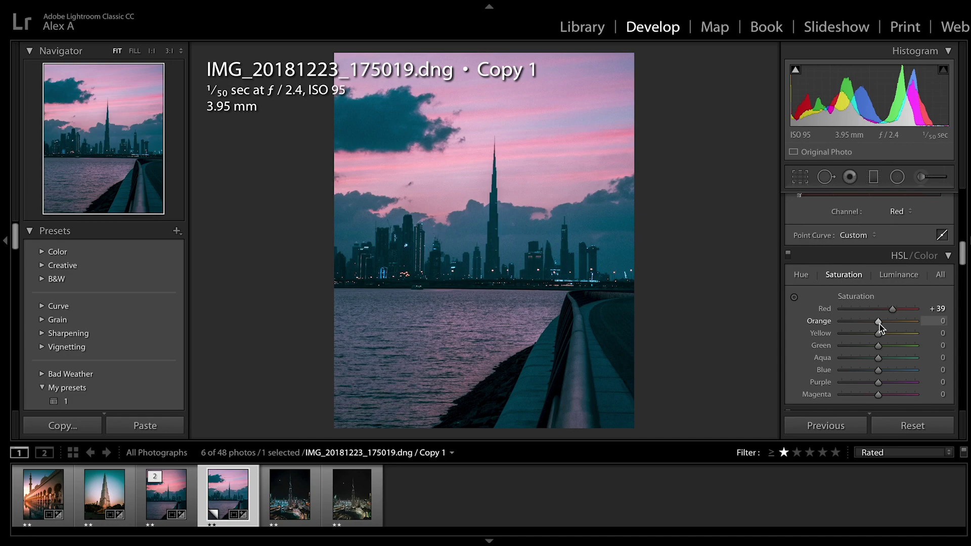
pyautogui.moveTo(879, 323); pyautogui.dragTo(894, 328)
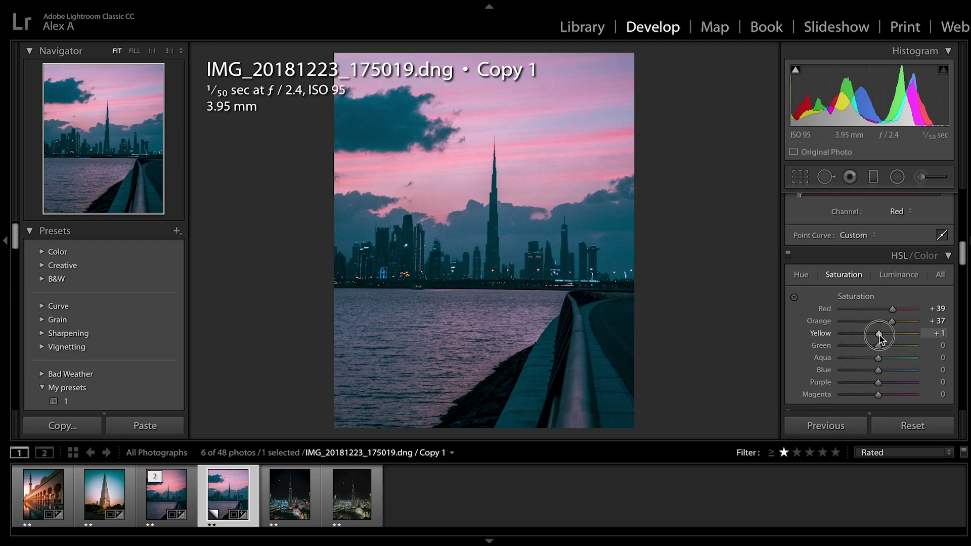
pyautogui.moveTo(879, 336); pyautogui.dragTo(890, 336)
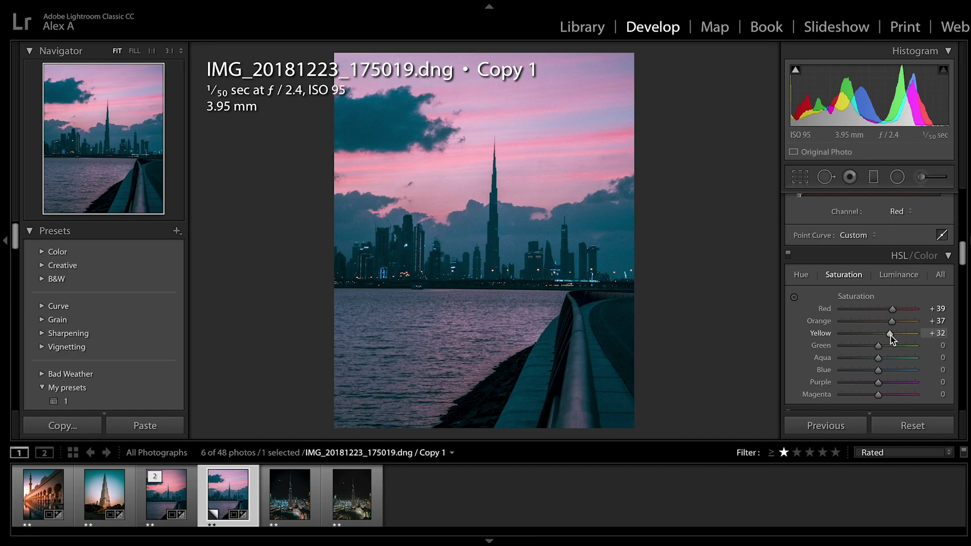
# - Set Orange luminance to +10 and brighten the Yellow luminance
pyautogui.click(900, 279)
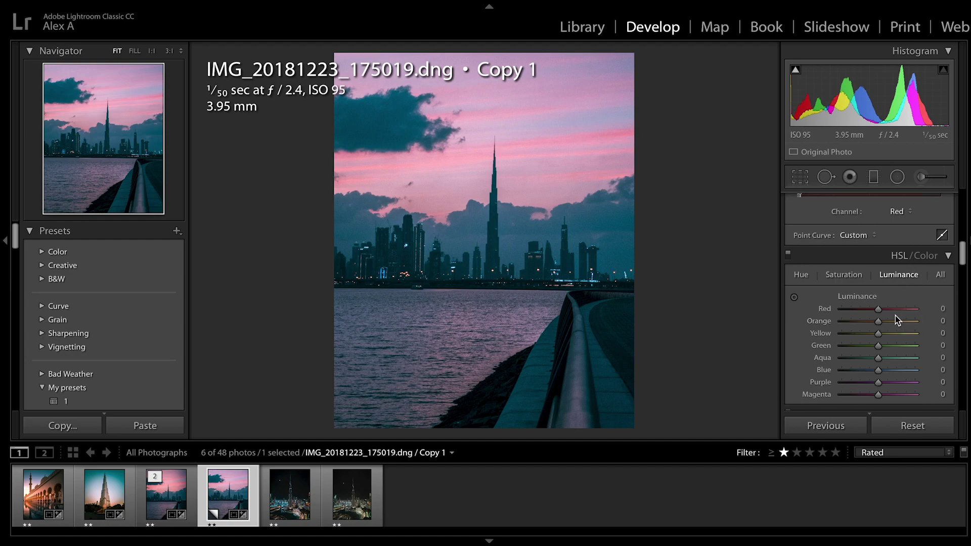
pyautogui.moveTo(878, 321); pyautogui.dragTo(883, 323)
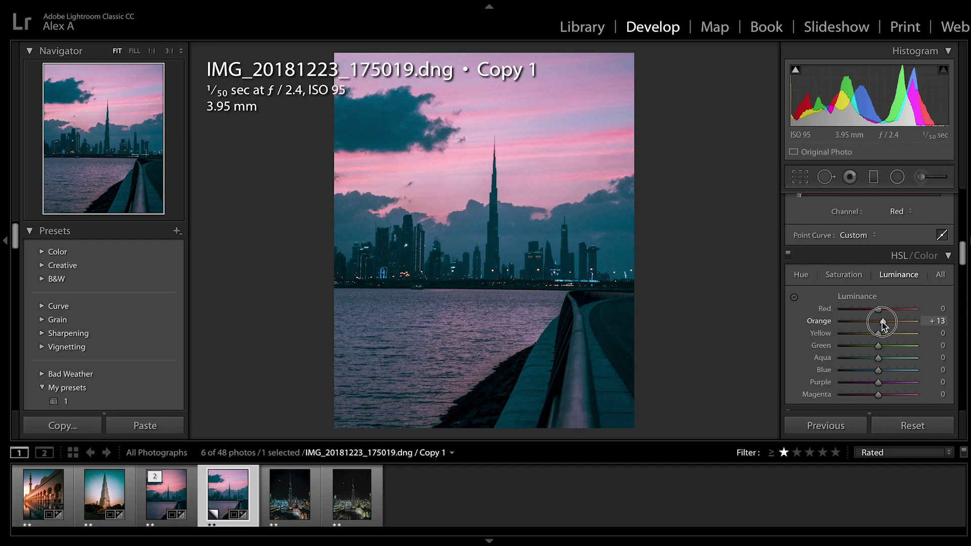
pyautogui.moveTo(882, 323); pyautogui.dragTo(881, 323)
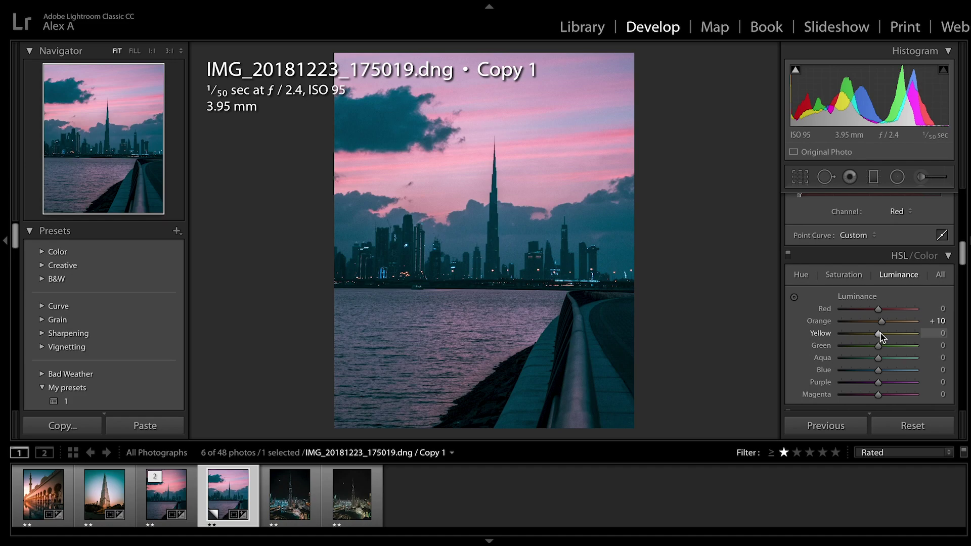
pyautogui.moveTo(880, 333)
pyautogui.mouseDown()
pyautogui.moveTo(848, 335)
pyautogui.moveTo(915, 336)
pyautogui.moveTo(867, 333)
pyautogui.mouseUp()
# - Set Split Toning highlights to Hue 35 and Saturation 50, with Balance at -54
pyautogui.scroll(-3, 908, 327)
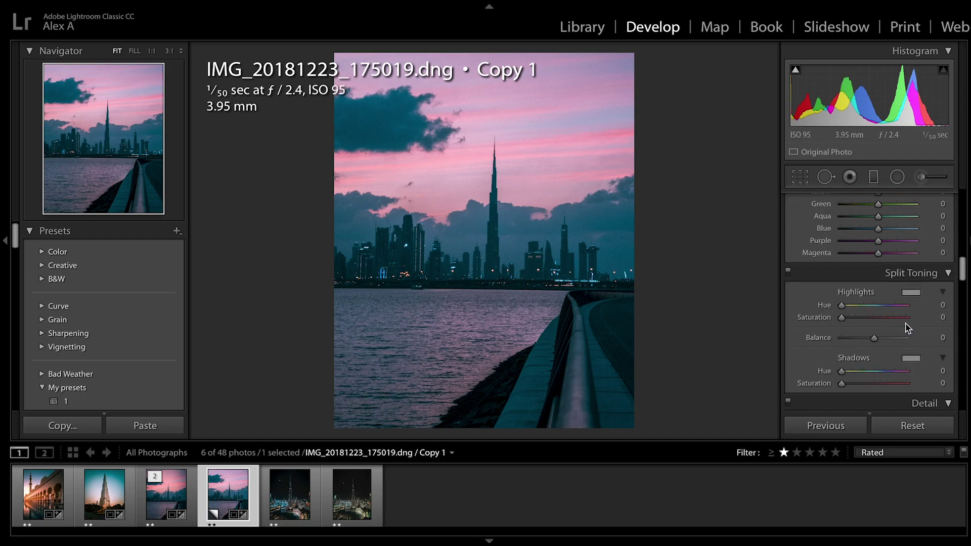
pyautogui.scroll(-2, 907, 326)
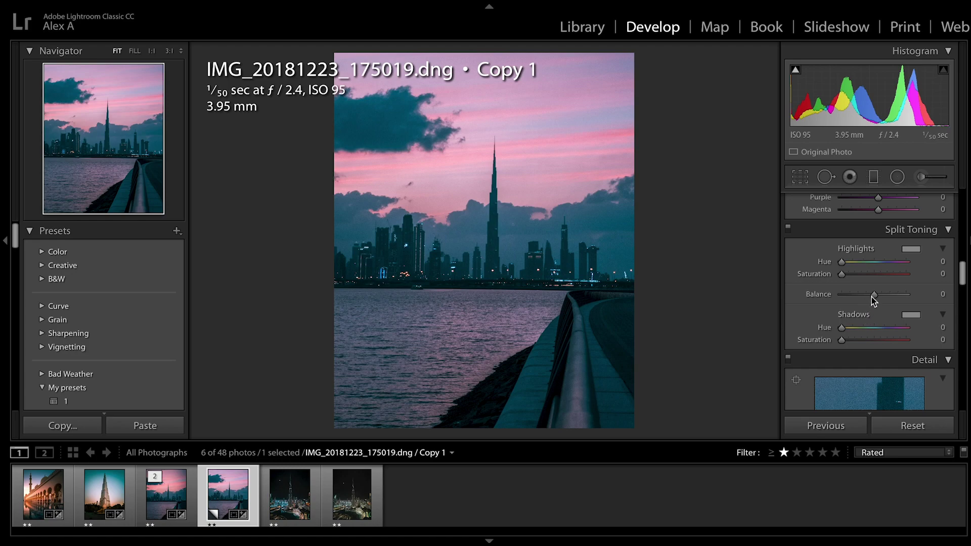
pyautogui.click(942, 260)
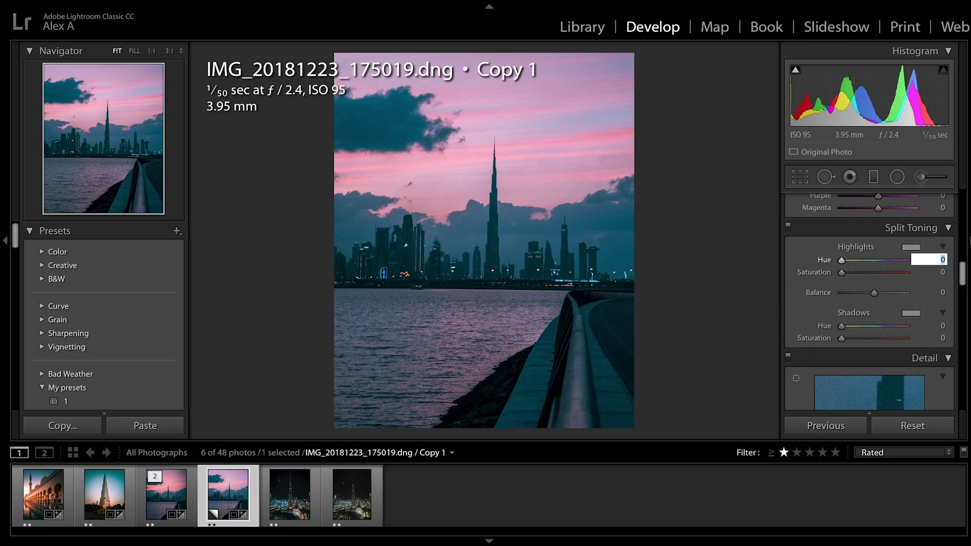
pyautogui.write('35')
pyautogui.press('Return')
pyautogui.moveTo(842, 274); pyautogui.dragTo(891, 277)
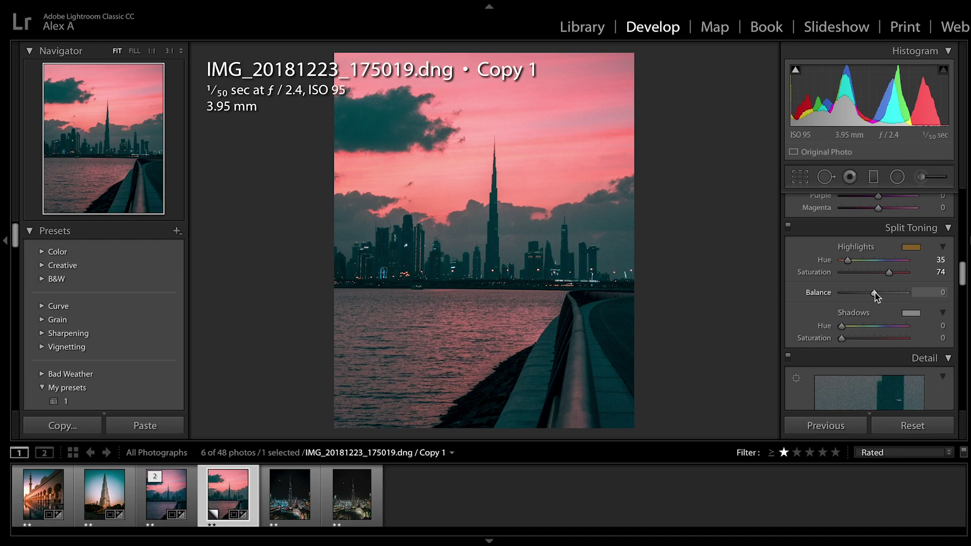
pyautogui.moveTo(874, 293); pyautogui.dragTo(858, 293)
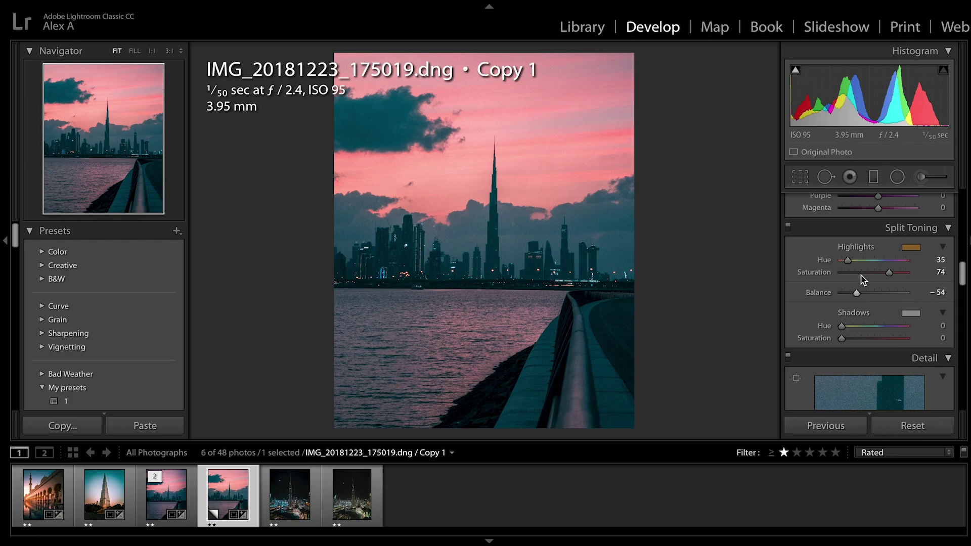
pyautogui.moveTo(889, 273); pyautogui.dragTo(872, 274)
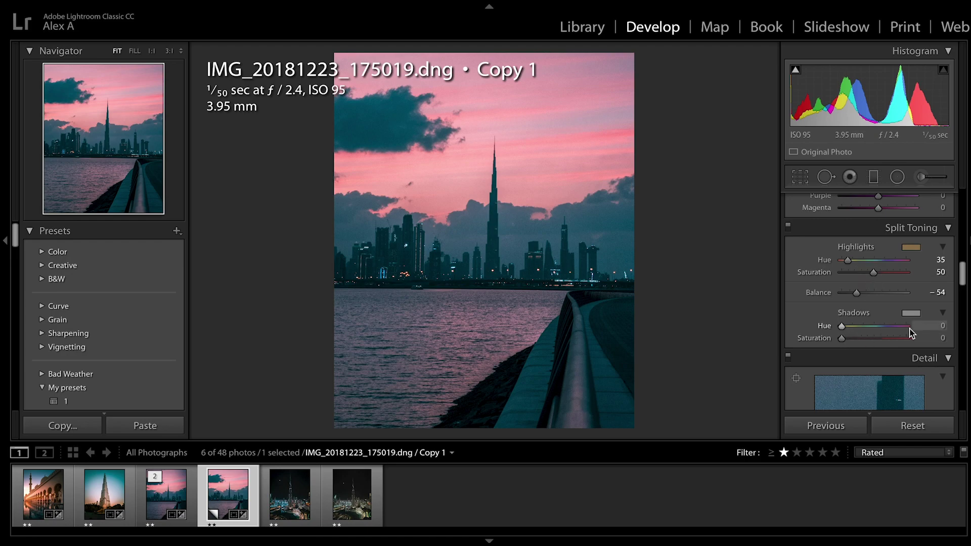
# - Set Shadows Hue 288 with Saturation 5, and lower Highlights Saturation to 40
pyautogui.click(943, 326)
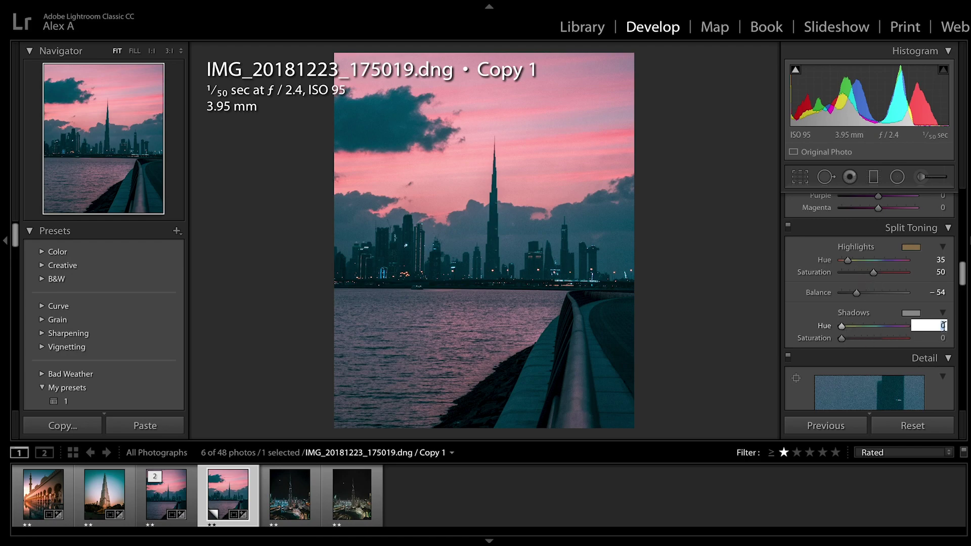
pyautogui.write('288')
pyautogui.press('Return')
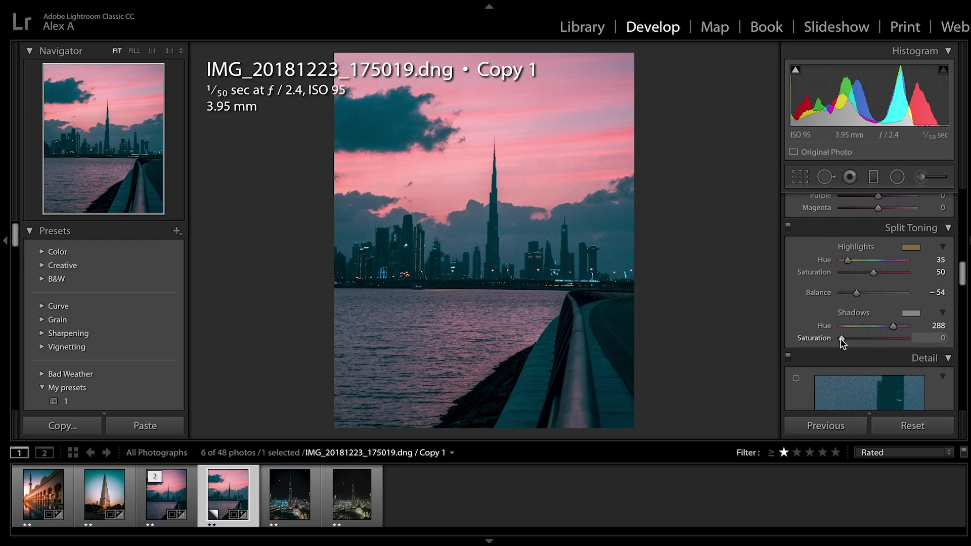
pyautogui.moveTo(842, 340); pyautogui.dragTo(847, 340)
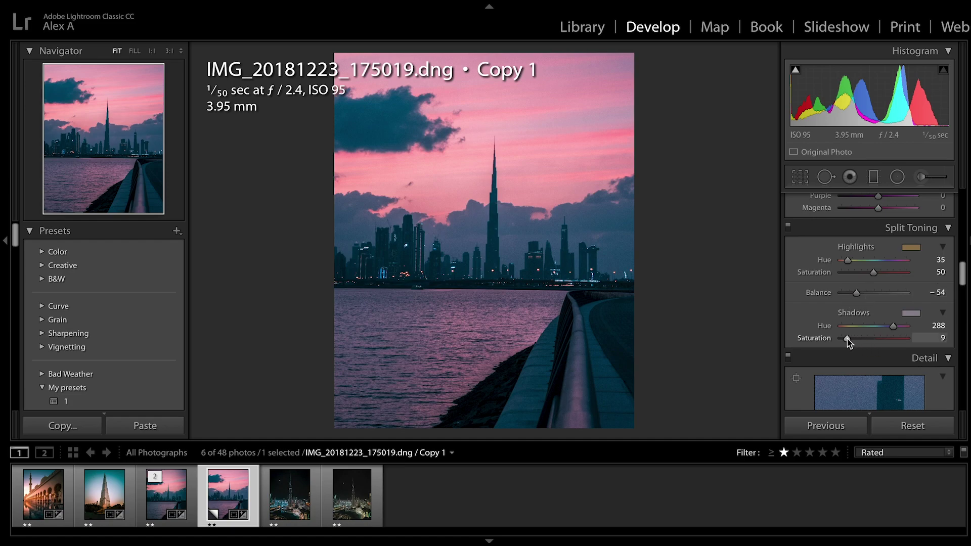
pyautogui.moveTo(847, 340); pyautogui.dragTo(847, 342)
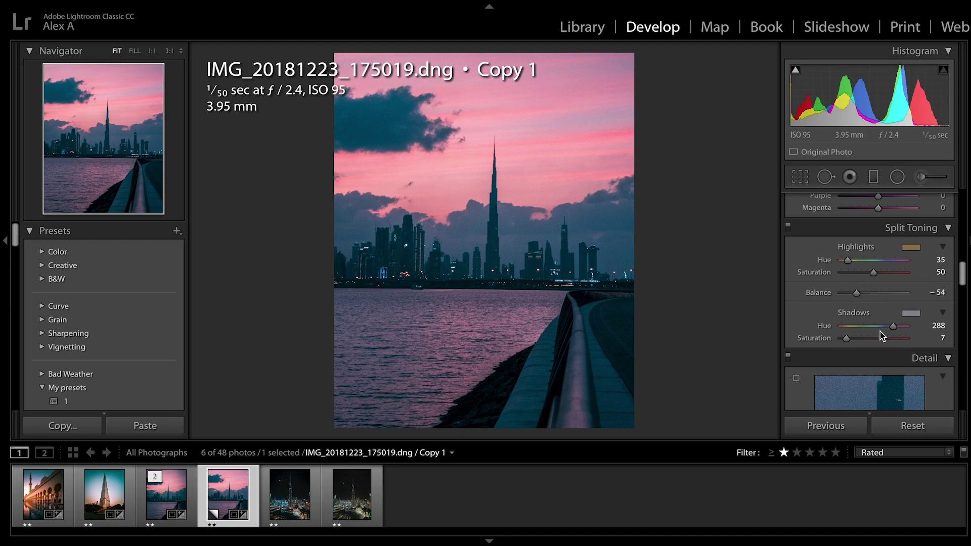
pyautogui.moveTo(846, 339); pyautogui.dragTo(844, 342)
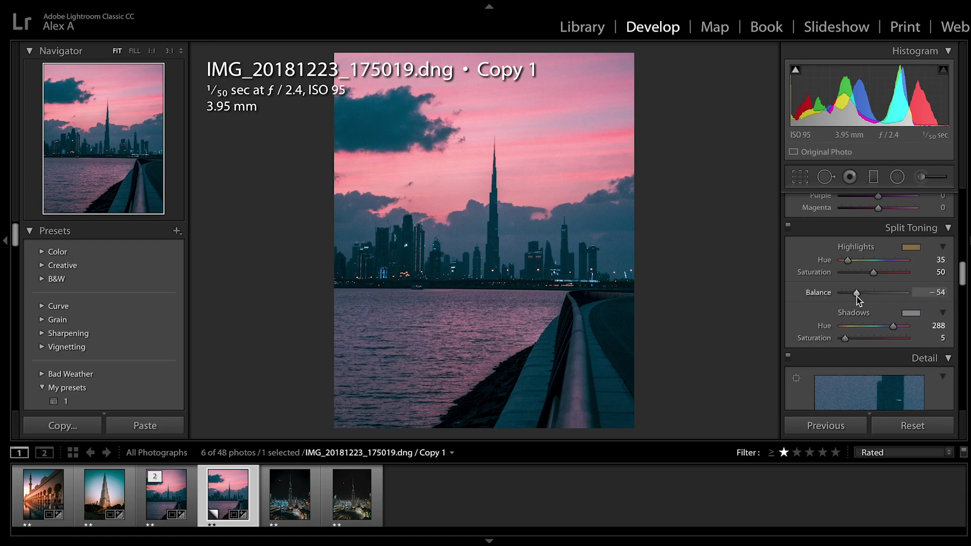
pyautogui.moveTo(873, 275); pyautogui.dragTo(867, 276)
# - Darken the photo edges slightly with the Effects vignette slider
pyautogui.scroll(-5, 894, 305)
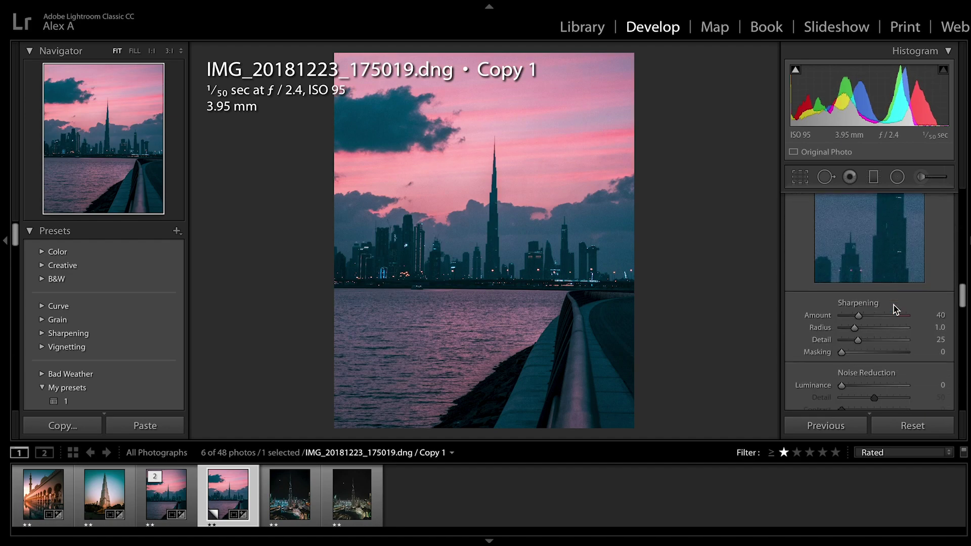
pyautogui.scroll(-10, 893, 305)
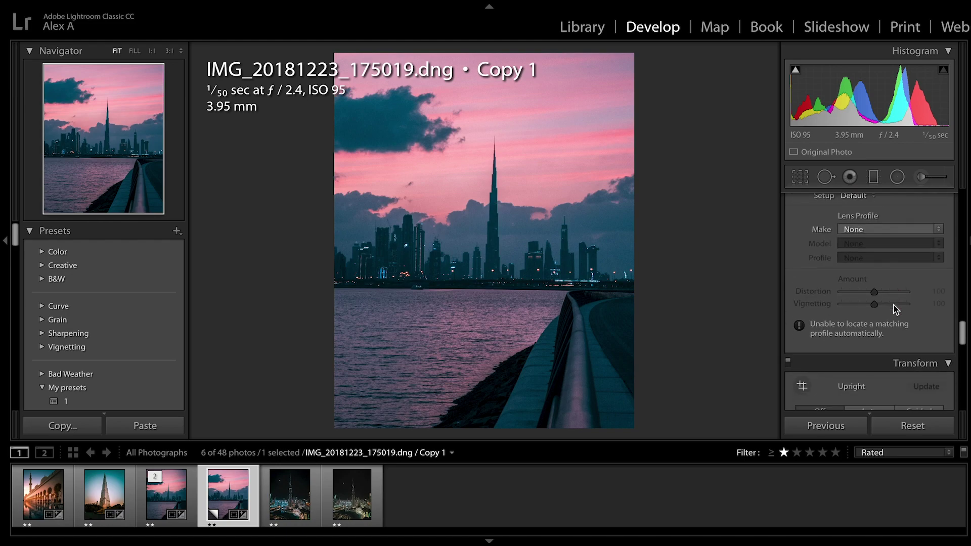
pyautogui.scroll(-5, 894, 305)
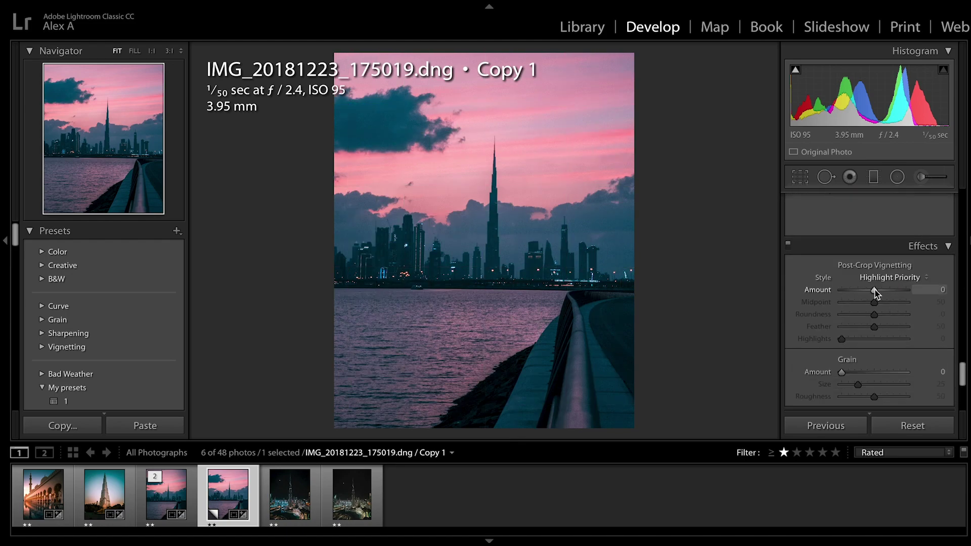
pyautogui.moveTo(874, 291); pyautogui.dragTo(869, 293)
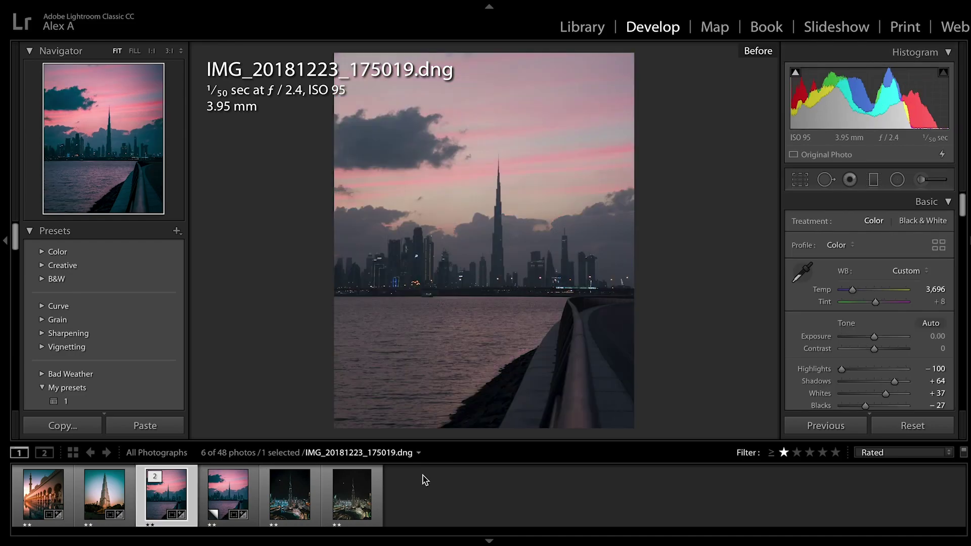
# - Compare Copy 1's edit against the original photo in the filmstrip
pyautogui.press('Right')
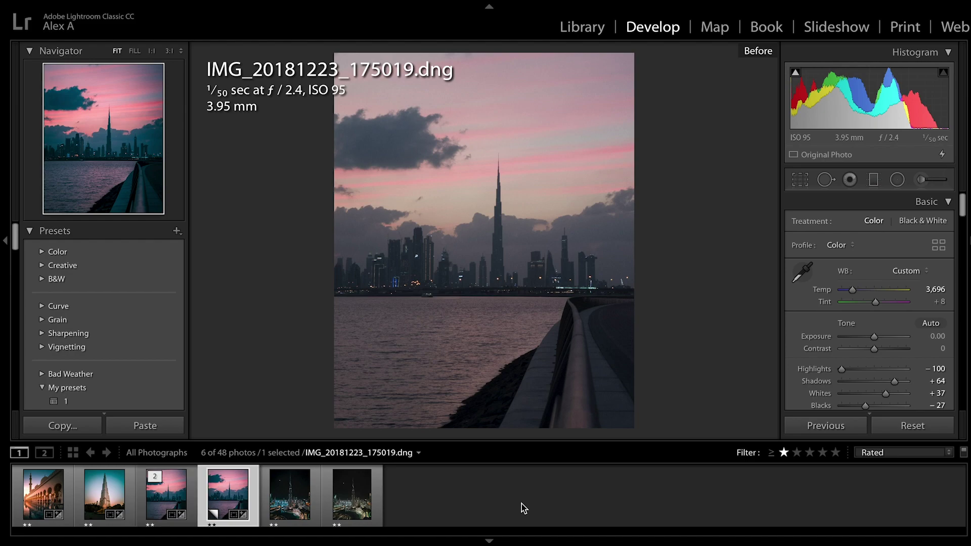
pyautogui.click(154, 501)
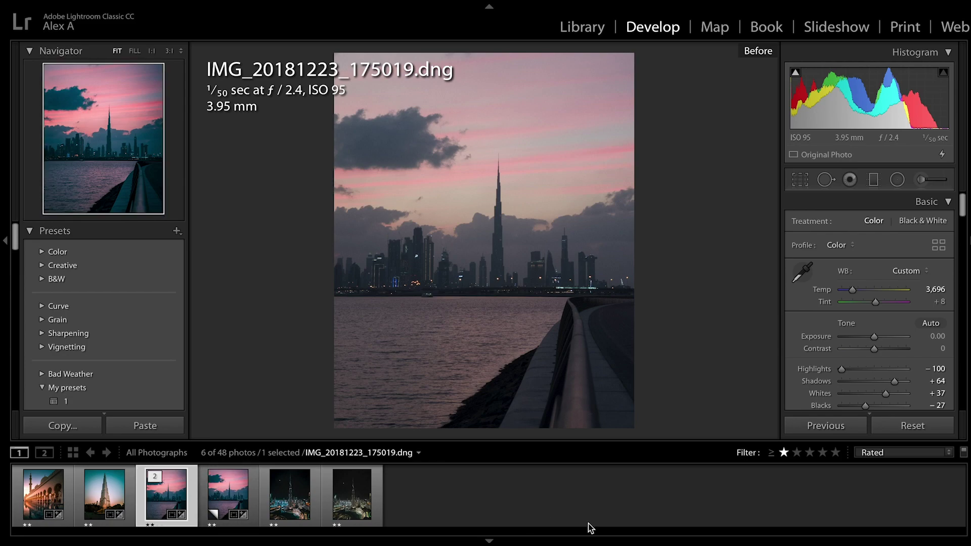
pyautogui.press('Right')
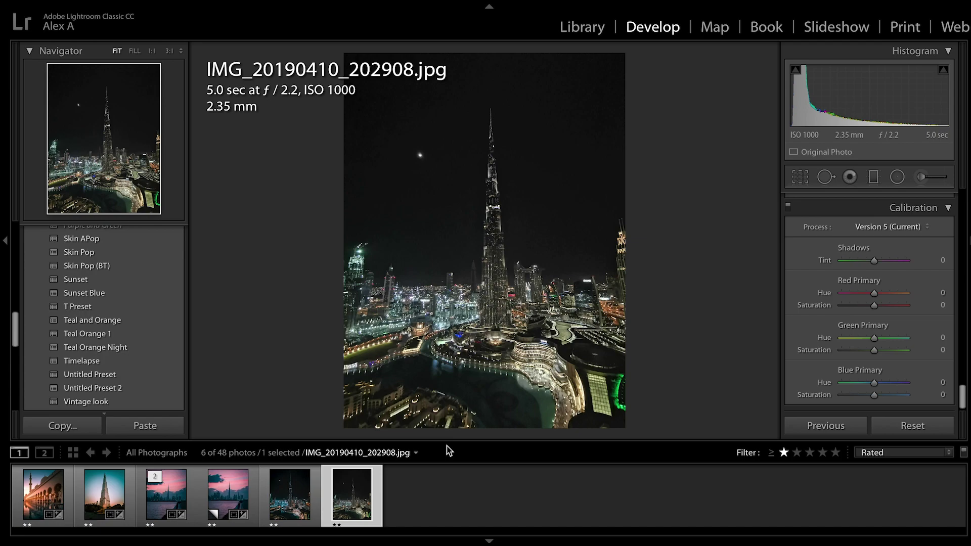
pyautogui.press('Left')
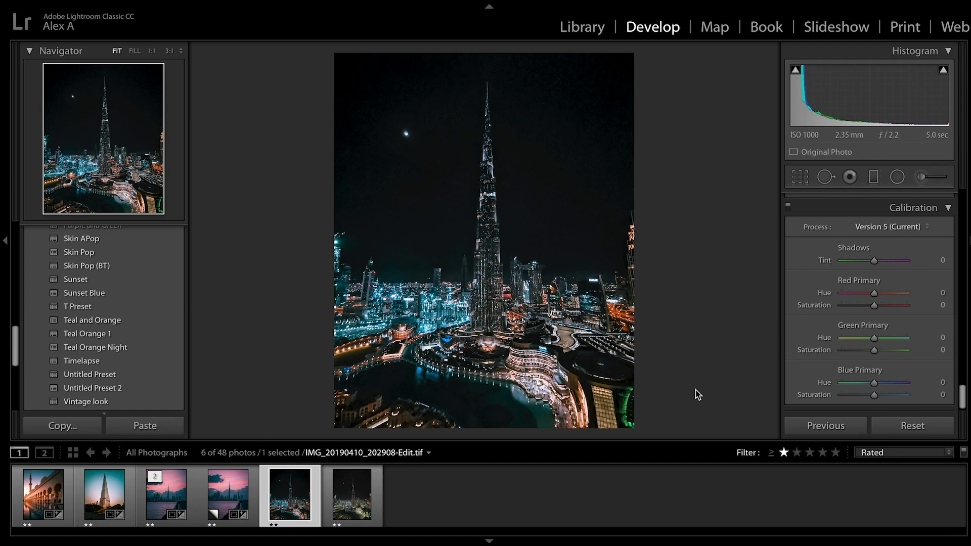
pyautogui.press('i')
pyautogui.press('i')
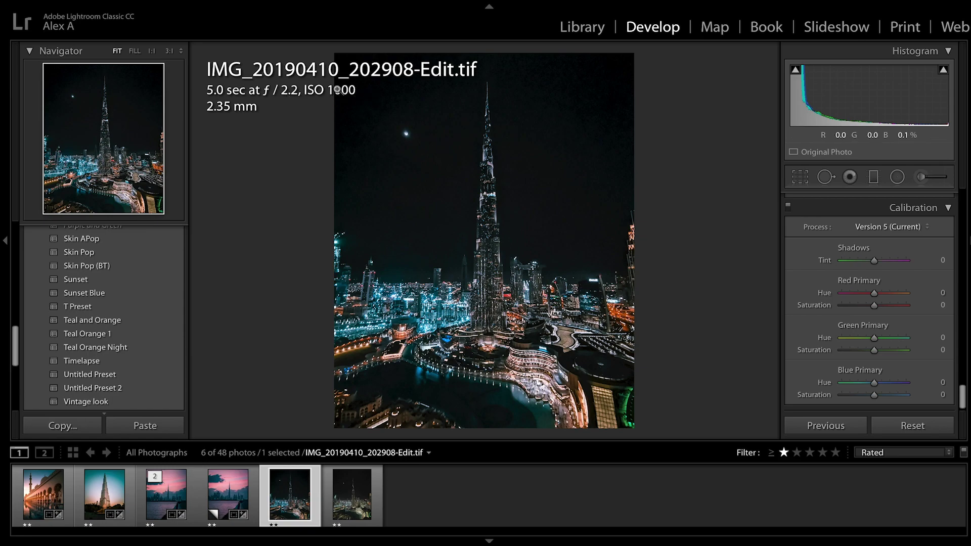
pyautogui.click(370, 504)
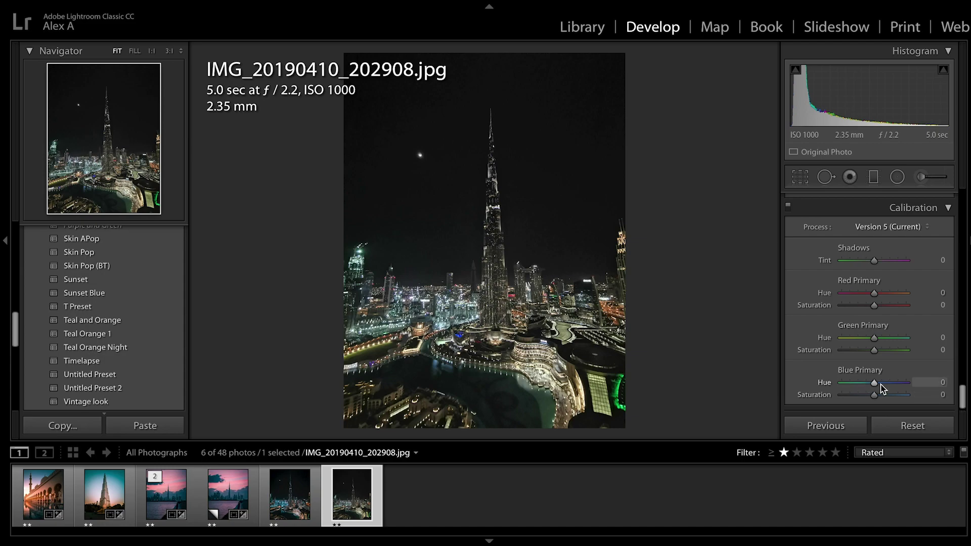
# - Shift the Calibration Blue Primary hue to -42 and raise the Red Primary hue
pyautogui.moveTo(876, 384); pyautogui.dragTo(845, 386)
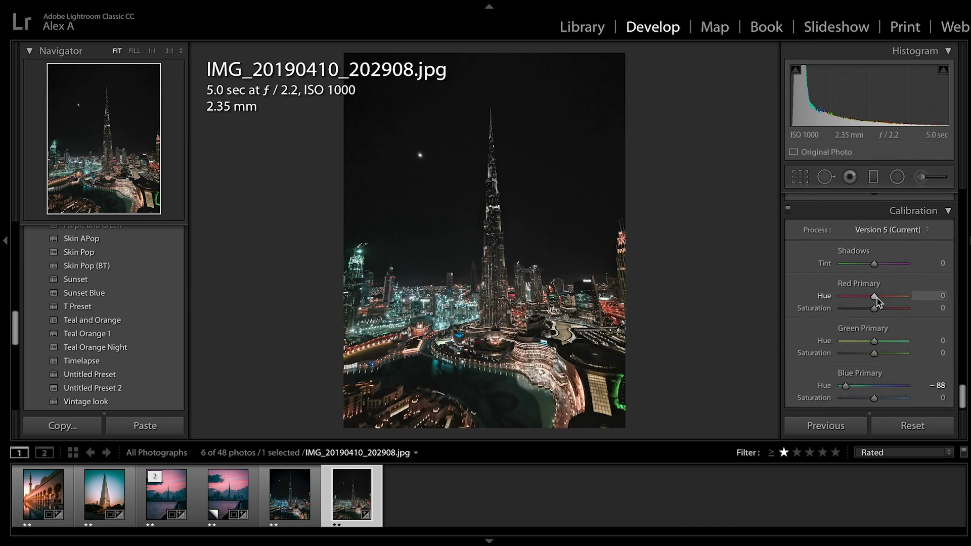
pyautogui.moveTo(874, 297); pyautogui.dragTo(895, 298)
pyautogui.moveTo(962, 398); pyautogui.dragTo(964, 183)
# - Cool the white balance to Temp -9 and Tint -15
pyautogui.scroll(-2, 934, 257)
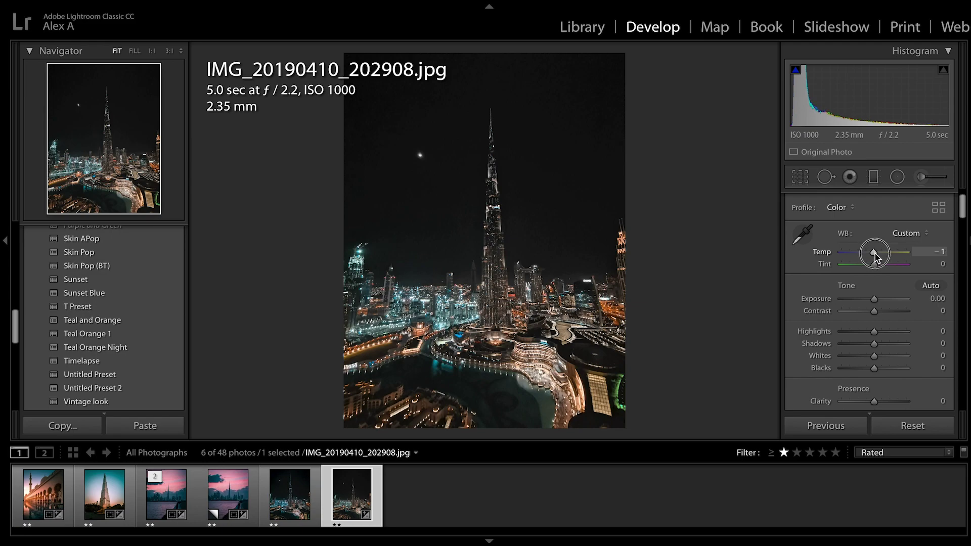
pyautogui.moveTo(875, 253); pyautogui.dragTo(872, 256)
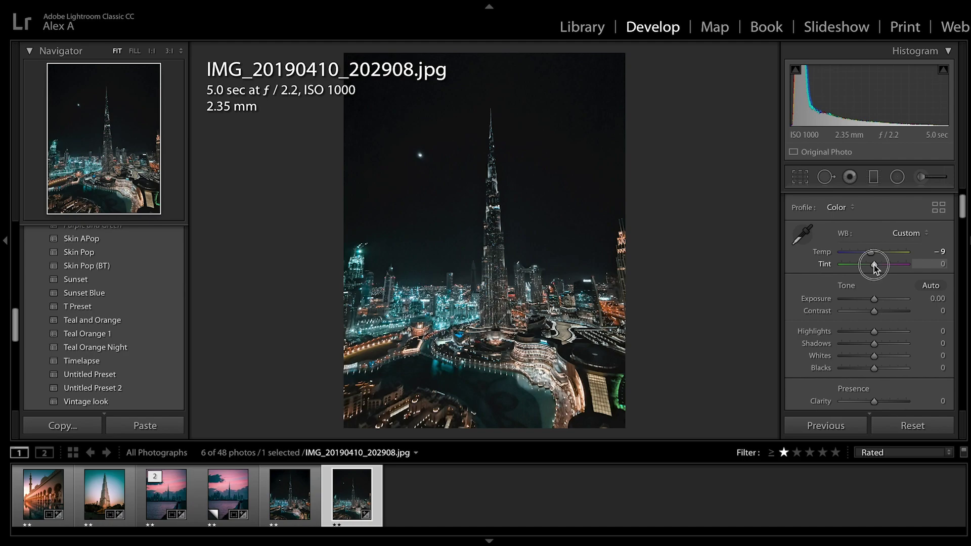
pyautogui.moveTo(874, 265); pyautogui.dragTo(869, 265)
pyautogui.moveTo(869, 265); pyautogui.dragTo(868, 265)
# - Lift Shadows to +44 and deepen Blacks to -23 while previewing clipping
pyautogui.scroll(-3, 906, 282)
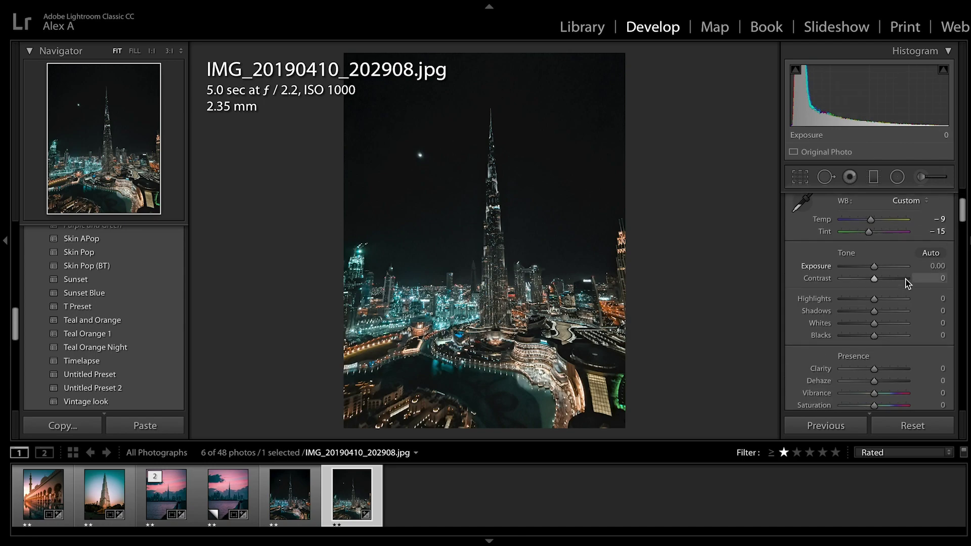
pyautogui.scroll(-3, 905, 282)
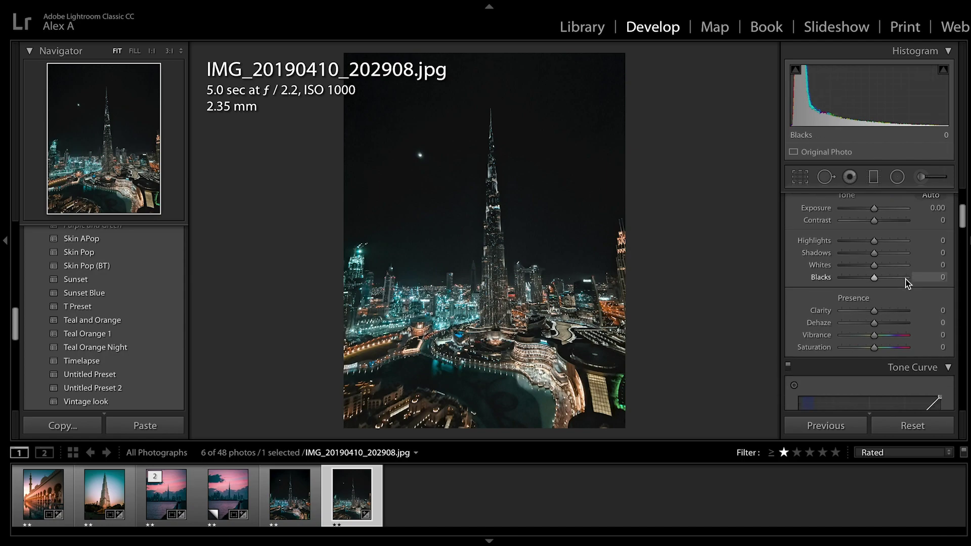
pyautogui.moveTo(875, 252)
pyautogui.mouseDown()
pyautogui.moveTo(889, 256)
pyautogui.moveTo(871, 240)
pyautogui.moveTo(822, 242)
pyautogui.moveTo(866, 245)
pyautogui.mouseUp()
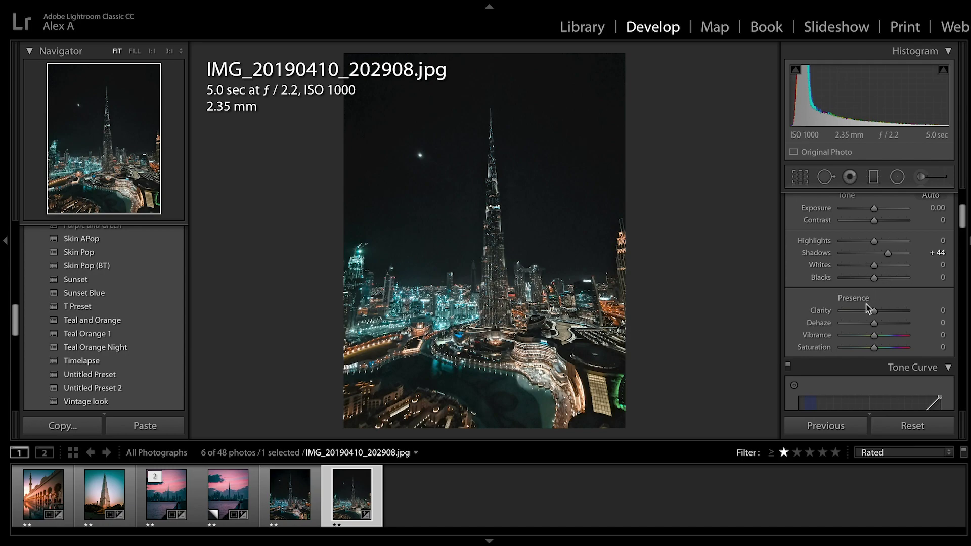
pyautogui.press('alt')
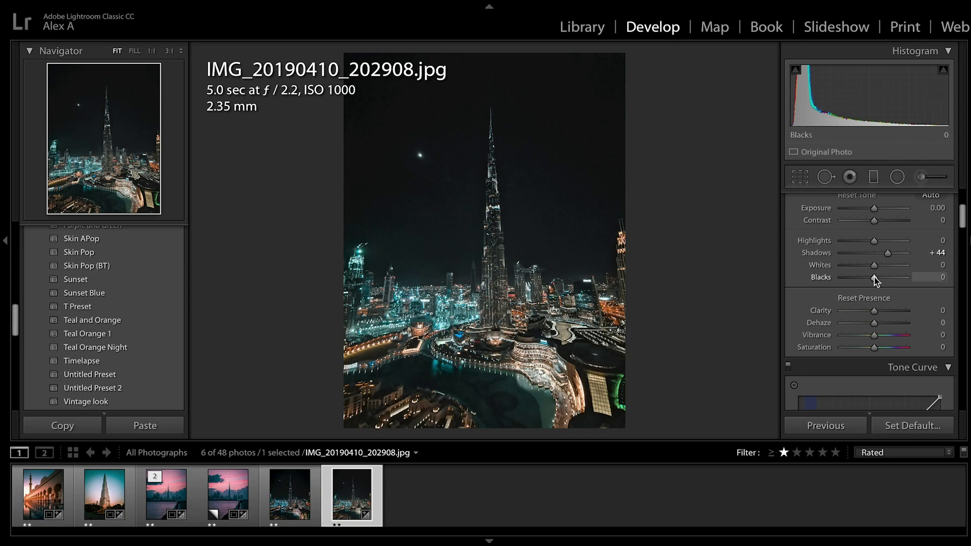
pyautogui.moveTo(875, 280); pyautogui.dragTo(884, 312)
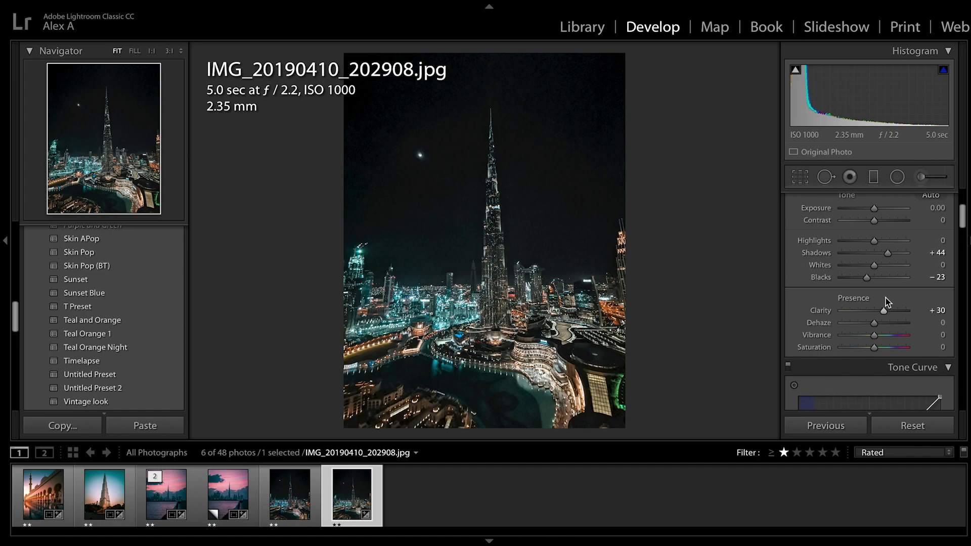
# - Add Clarity +30 and Vibrance +20 for richer colours
pyautogui.scroll(-2, 885, 298)
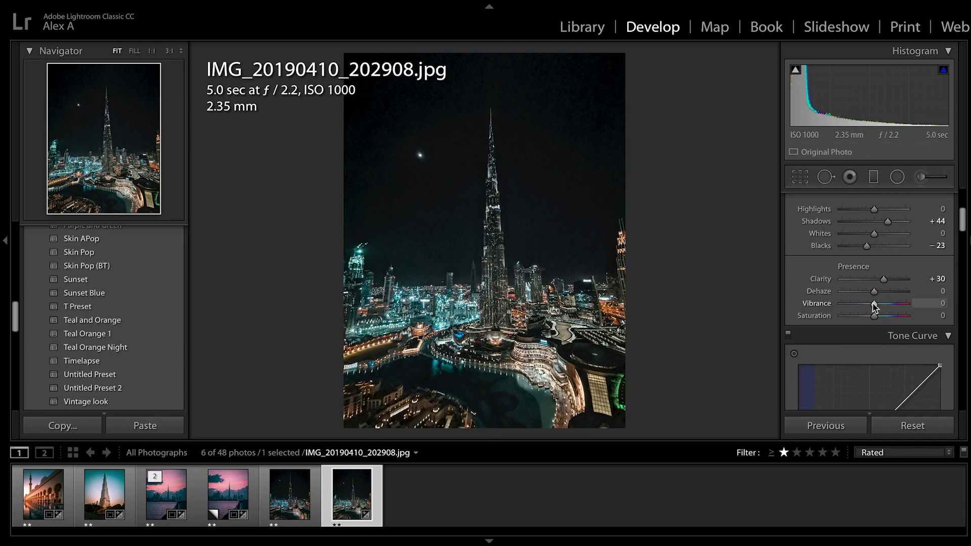
pyautogui.click(876, 307)
pyautogui.moveTo(874, 304); pyautogui.dragTo(879, 305)
# - On the Red tone curve, lower the shadows slightly and lift the highlights
pyautogui.scroll(-4, 905, 316)
pyautogui.scroll(1, 905, 311)
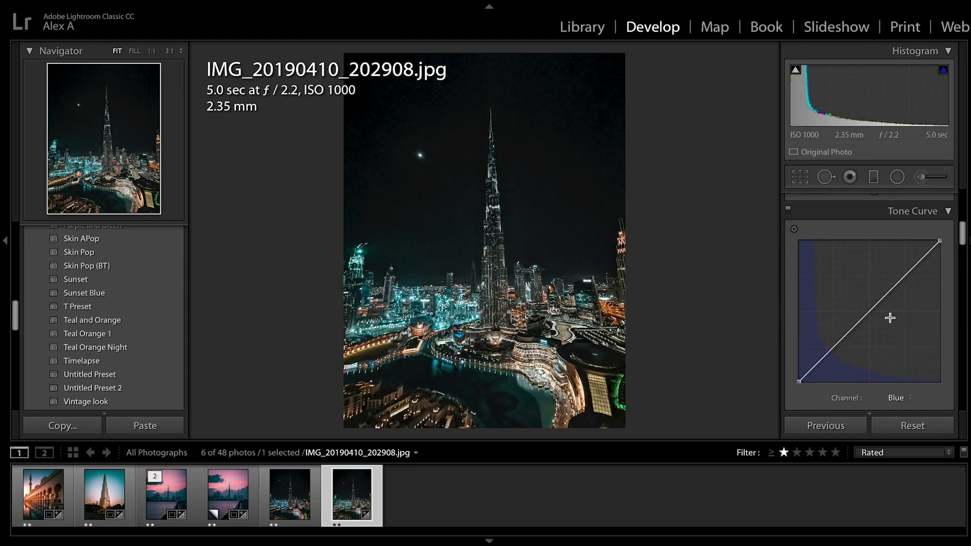
pyautogui.click(904, 400)
pyautogui.click(899, 377)
pyautogui.moveTo(828, 352); pyautogui.dragTo(833, 356)
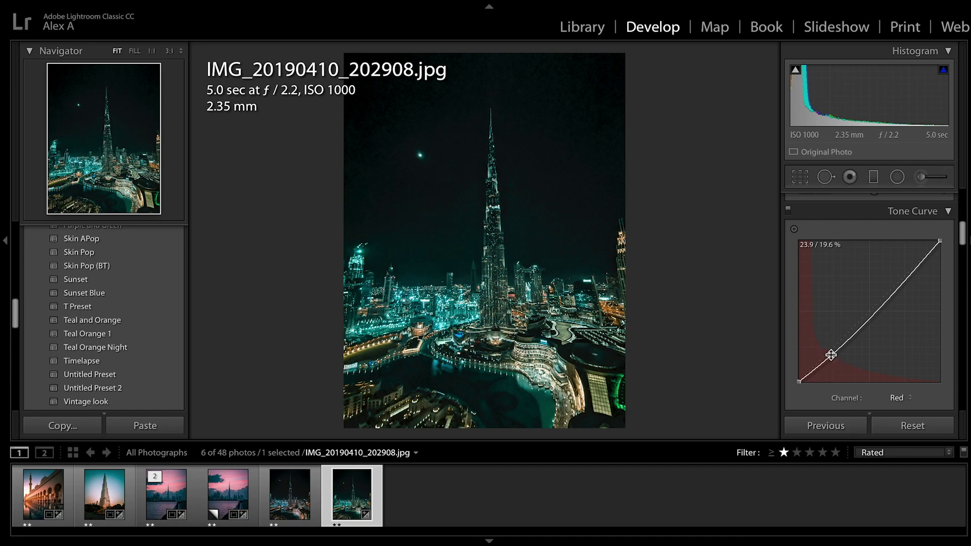
pyautogui.moveTo(911, 269); pyautogui.dragTo(909, 268)
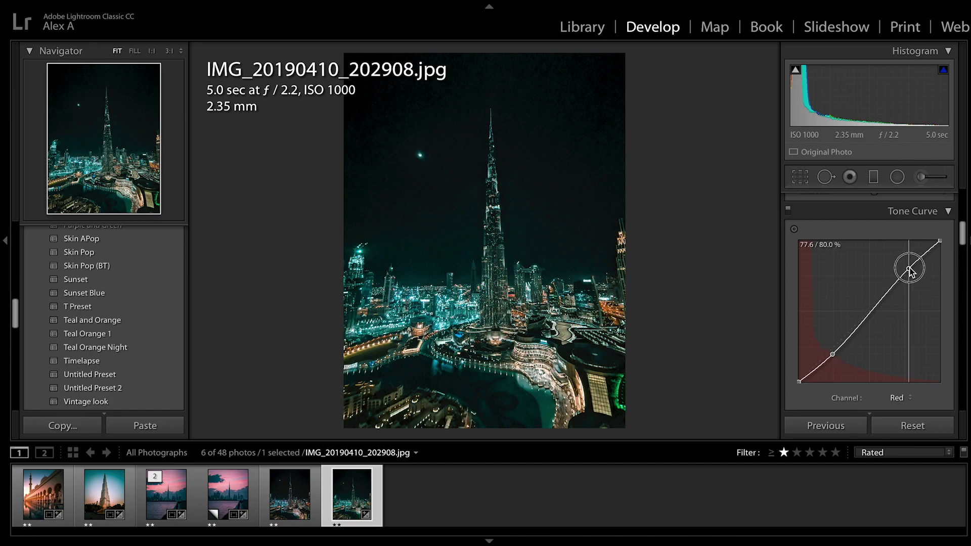
# - On the Green curve, add a lowered shadow point and a highlight point
pyautogui.click(897, 398)
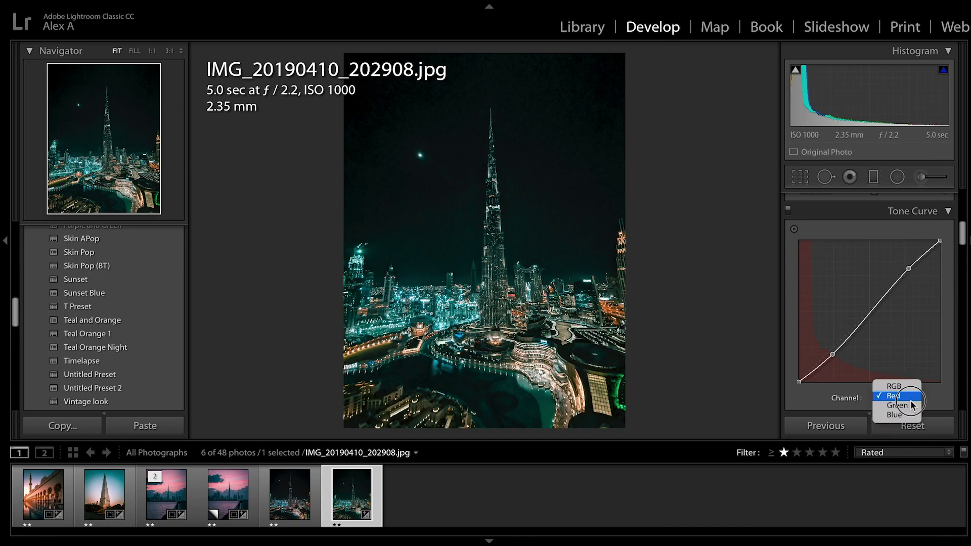
pyautogui.click(902, 406)
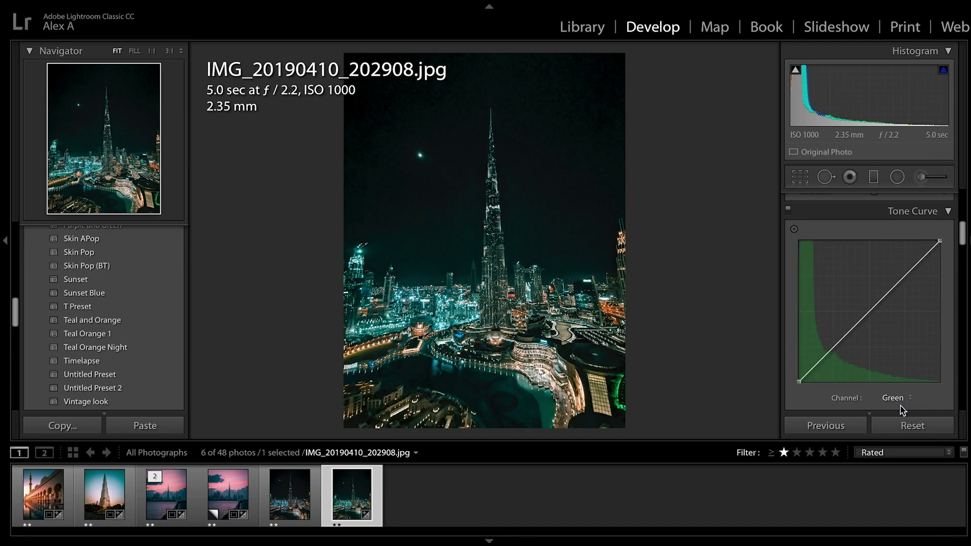
pyautogui.click(817, 364)
pyautogui.moveTo(818, 364); pyautogui.dragTo(819, 366)
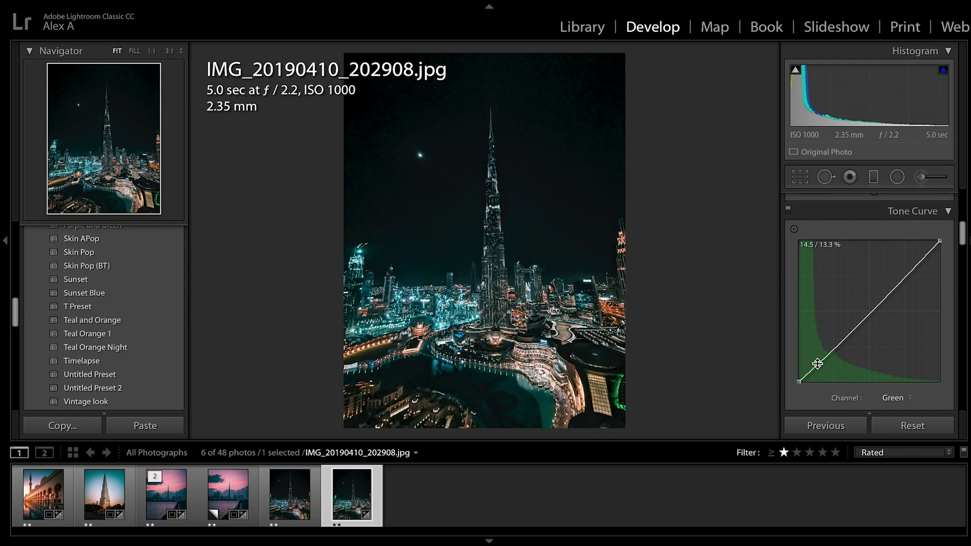
pyautogui.click(910, 273)
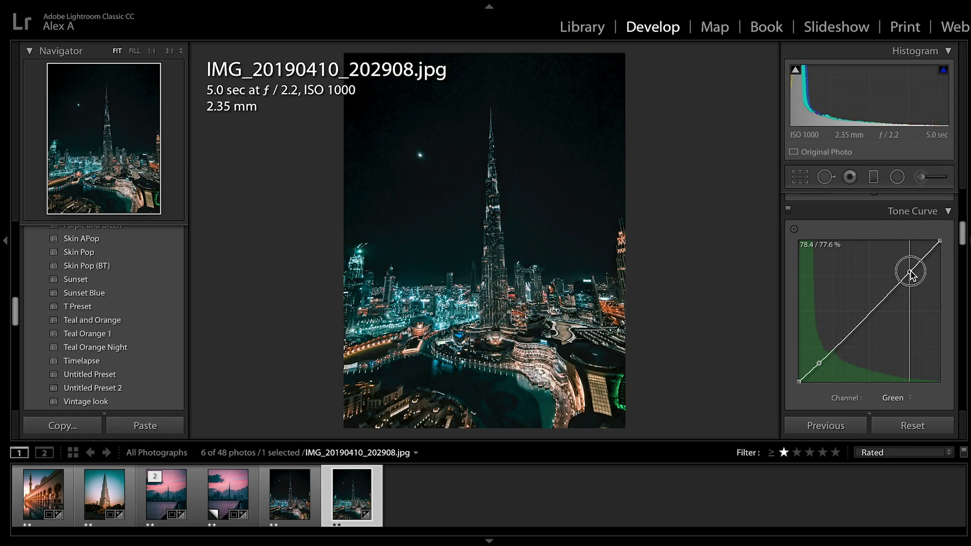
# - On the Blue curve, pull the shadows down and lift the highlights
pyautogui.click(895, 398)
pyautogui.click(898, 409)
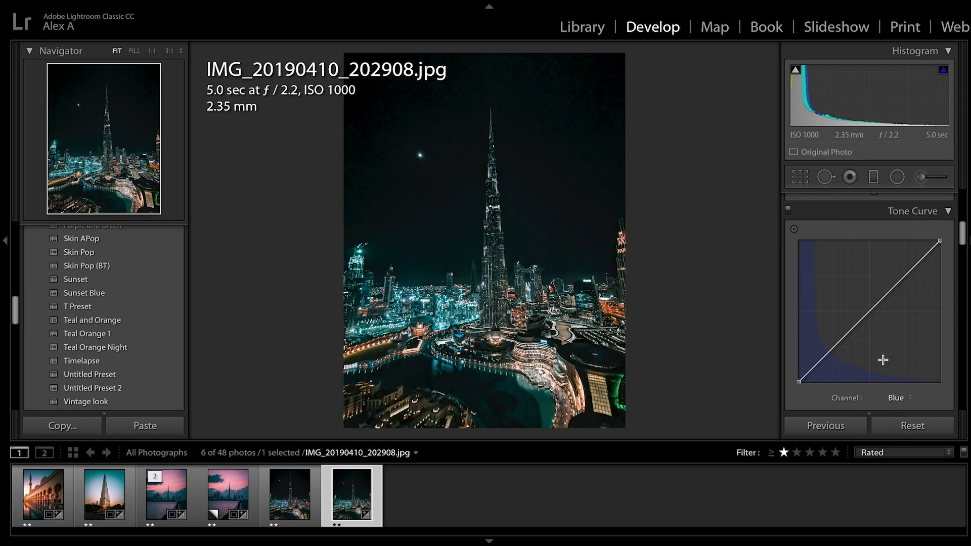
pyautogui.moveTo(820, 361); pyautogui.dragTo(821, 362)
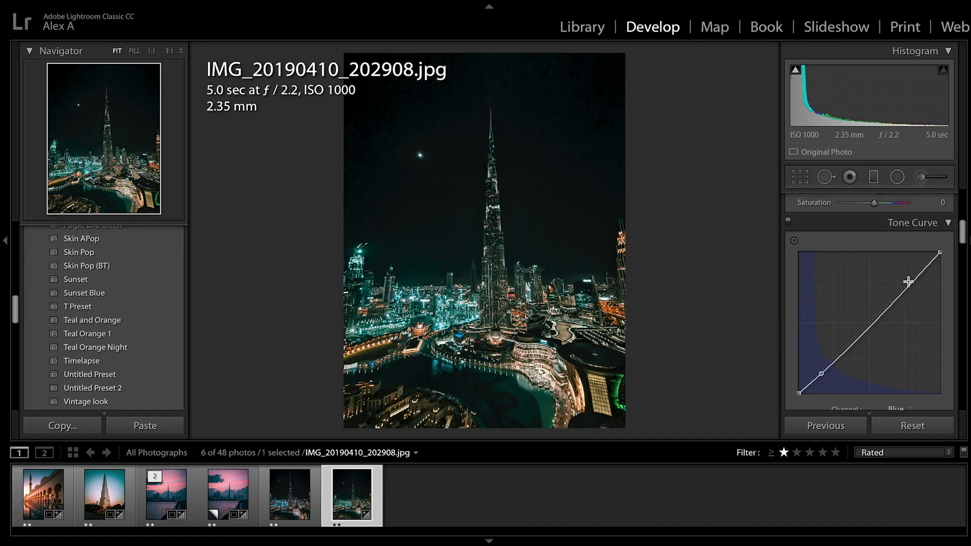
pyautogui.scroll(1, 907, 290)
pyautogui.moveTo(907, 288); pyautogui.dragTo(898, 284)
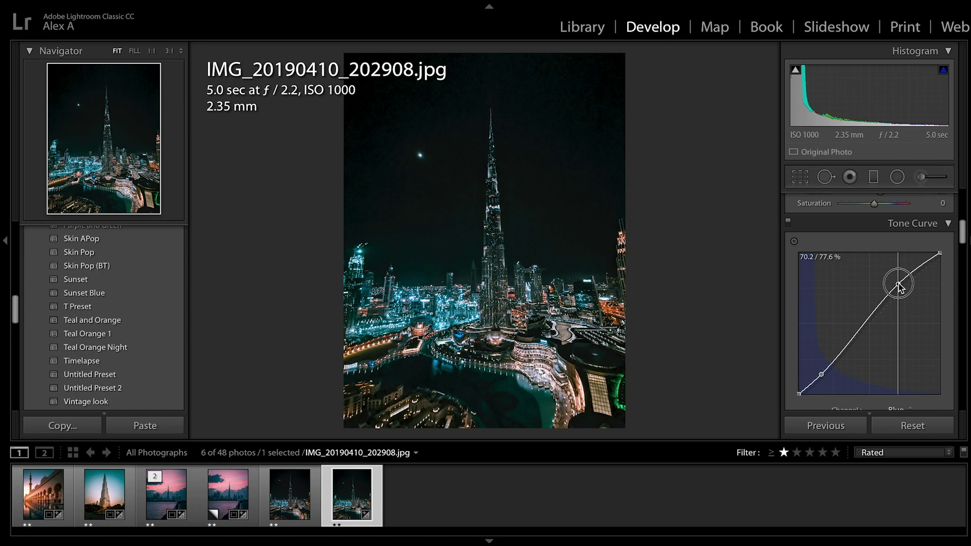
pyautogui.moveTo(898, 285); pyautogui.dragTo(898, 285)
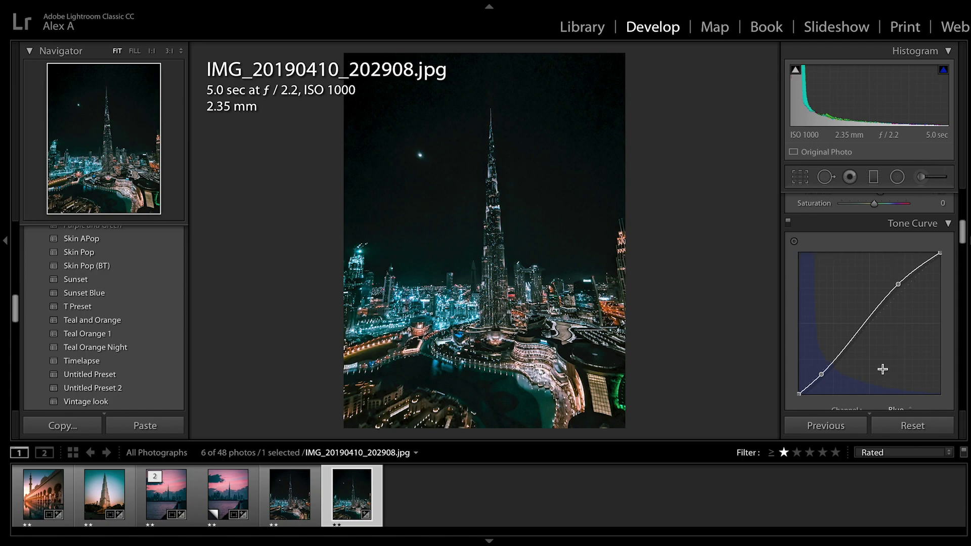
pyautogui.scroll(-1, 882, 369)
# - Back on the Green curve, add another highlight point and nudge the shadow point down
pyautogui.click(893, 390)
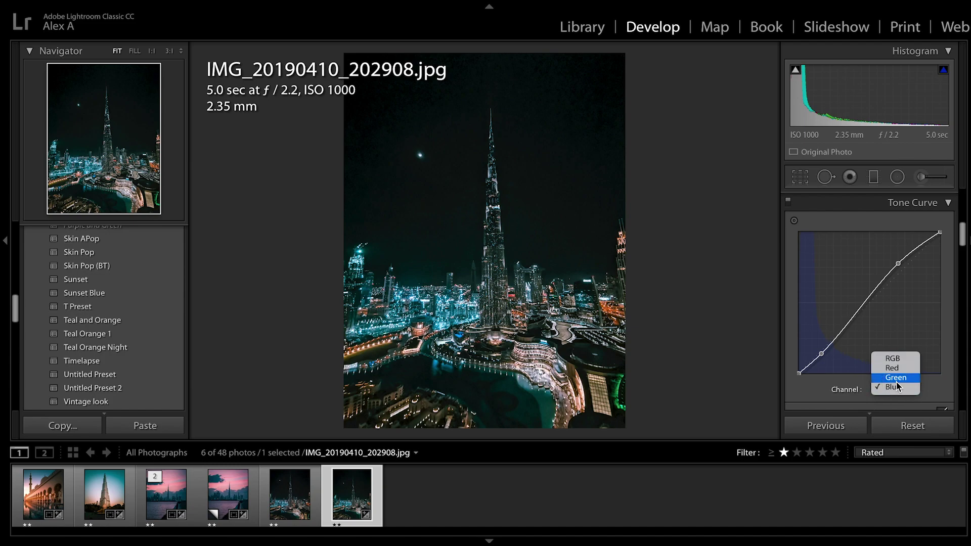
pyautogui.click(896, 379)
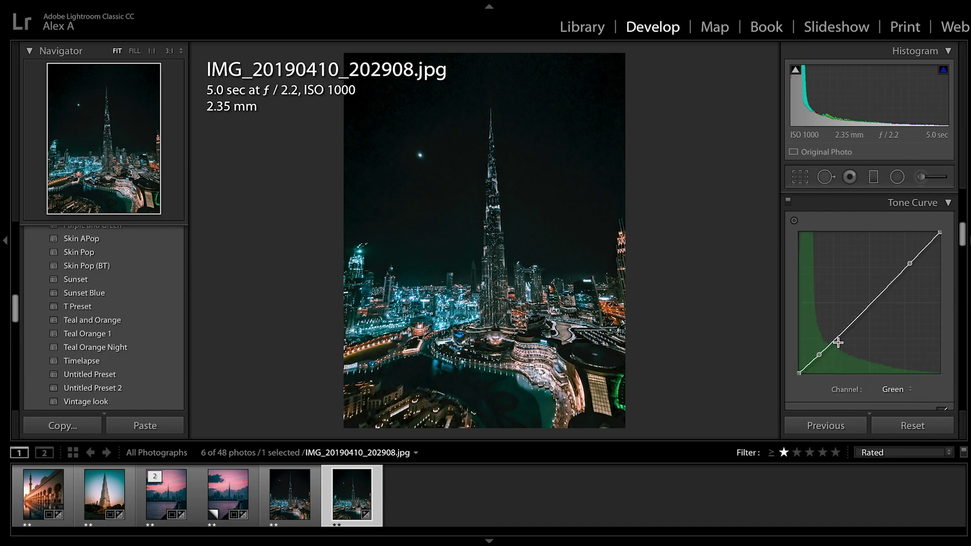
pyautogui.click(912, 270)
pyautogui.moveTo(818, 359); pyautogui.dragTo(820, 360)
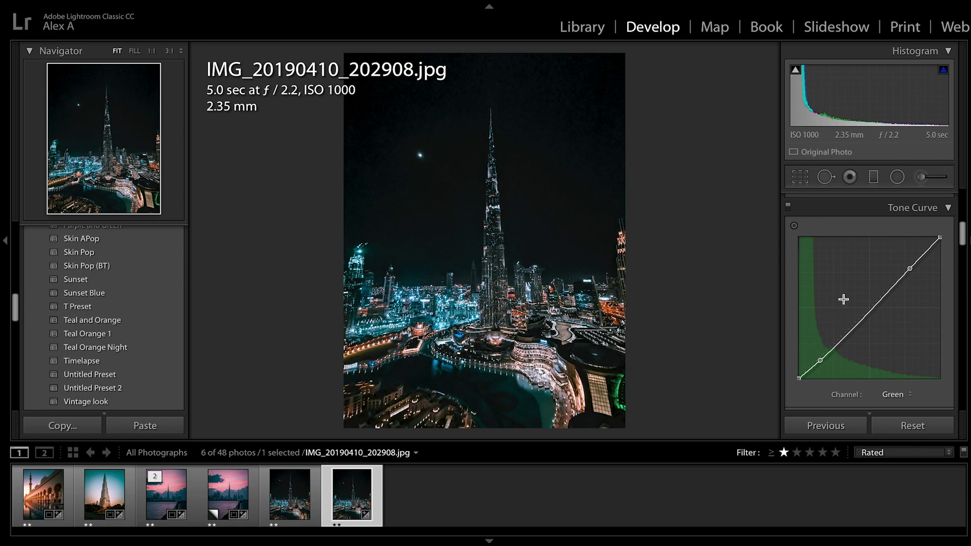
# - Raise Red, Orange and Yellow saturation to +33, then show the Luminance sliders
pyautogui.scroll(-8, 845, 300)
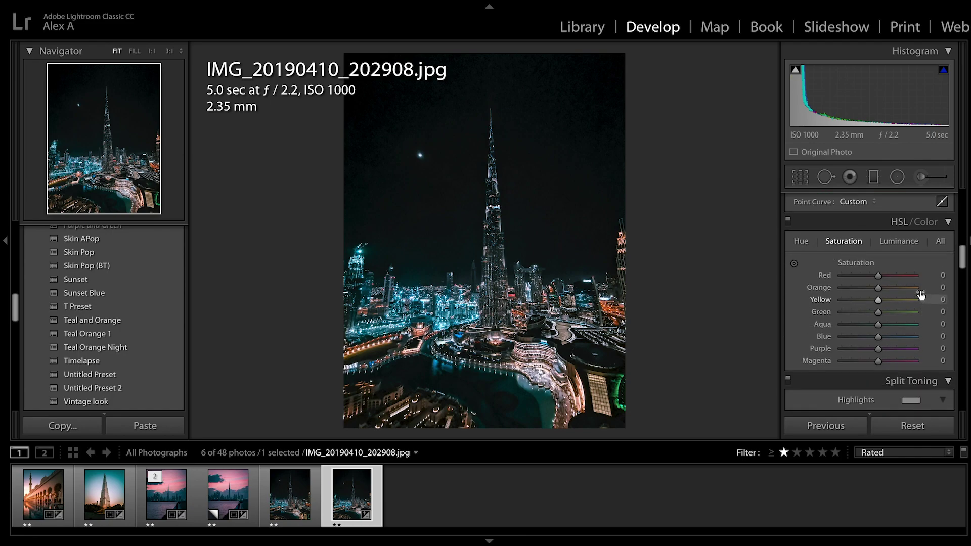
pyautogui.moveTo(911, 278); pyautogui.dragTo(891, 304)
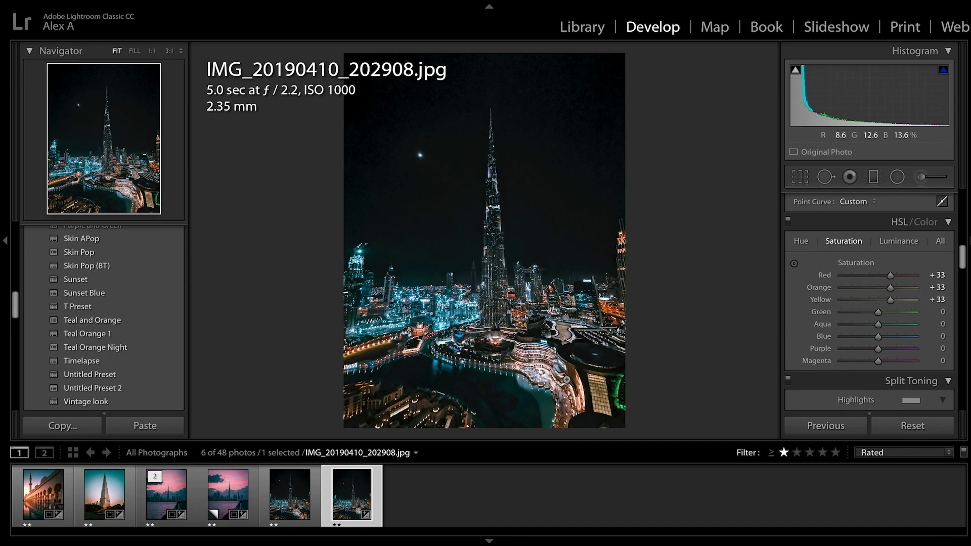
pyautogui.click(899, 241)
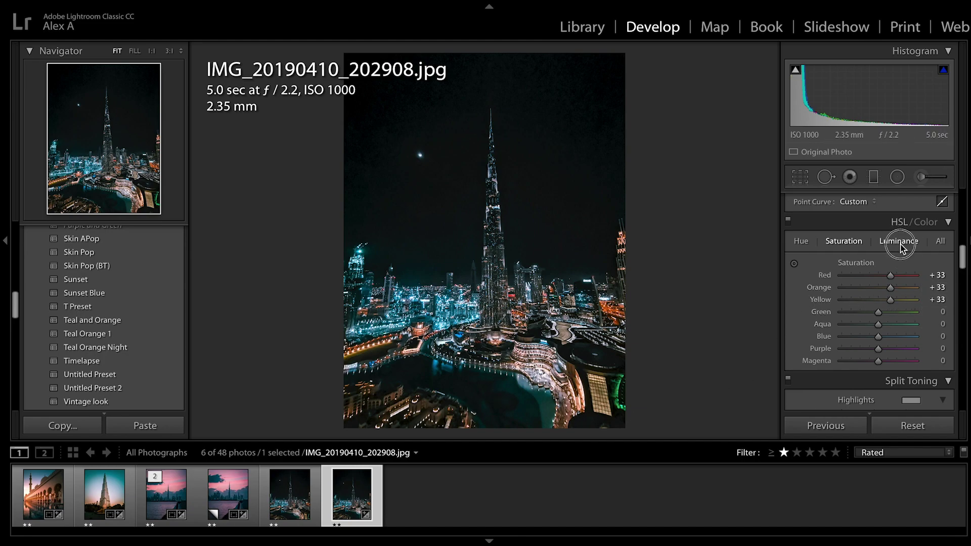
# - Collapse HSL and shift the Split Toning Balance toward the highlights, about +86
pyautogui.click(850, 225)
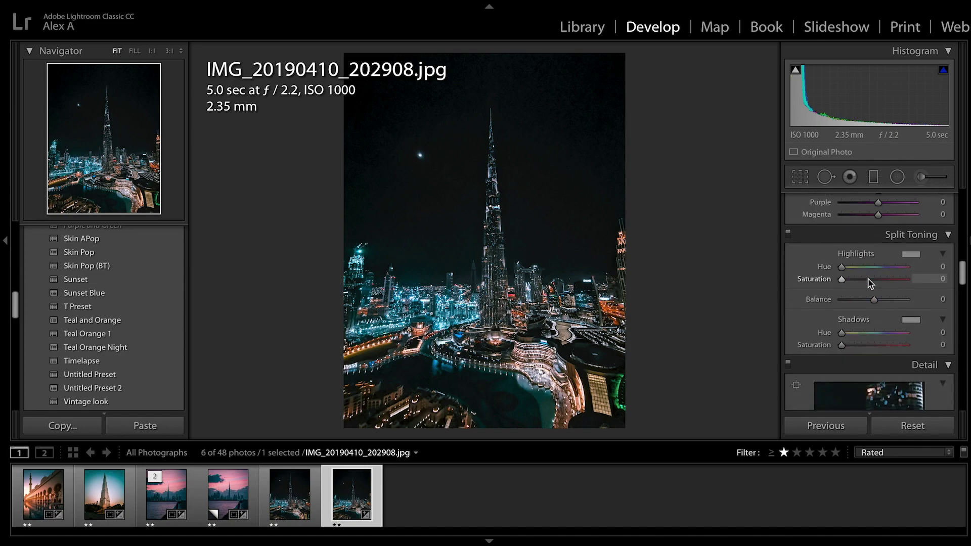
pyautogui.scroll(-2, 870, 283)
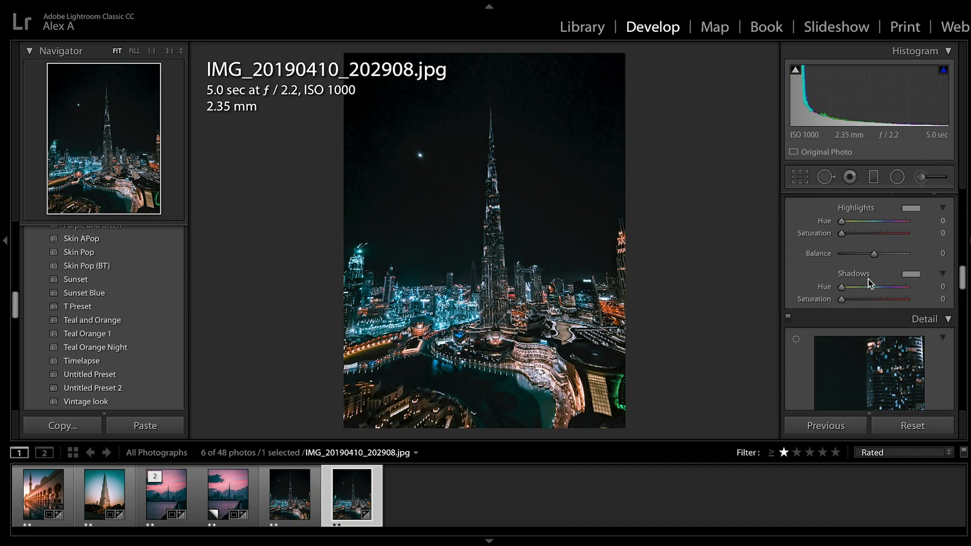
pyautogui.scroll(1, 868, 282)
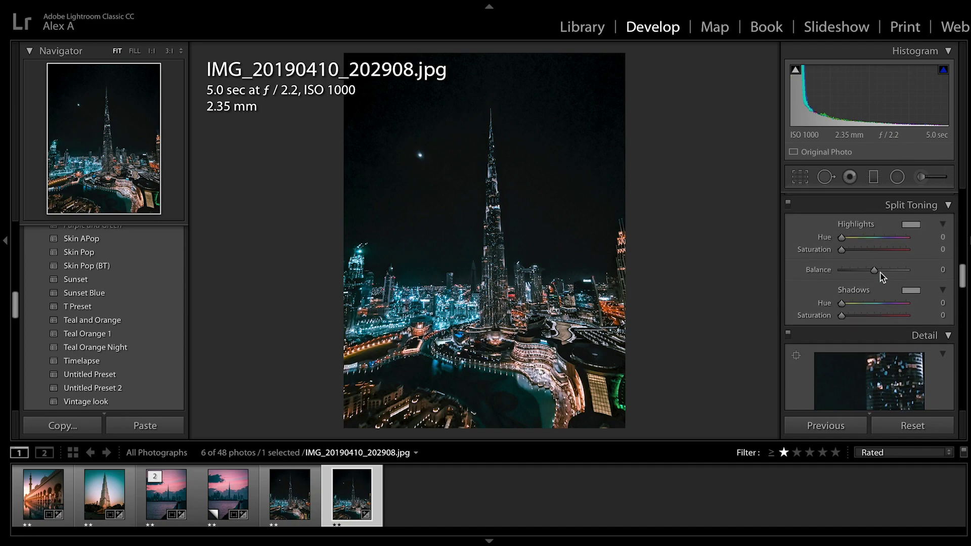
pyautogui.scroll(1, 887, 256)
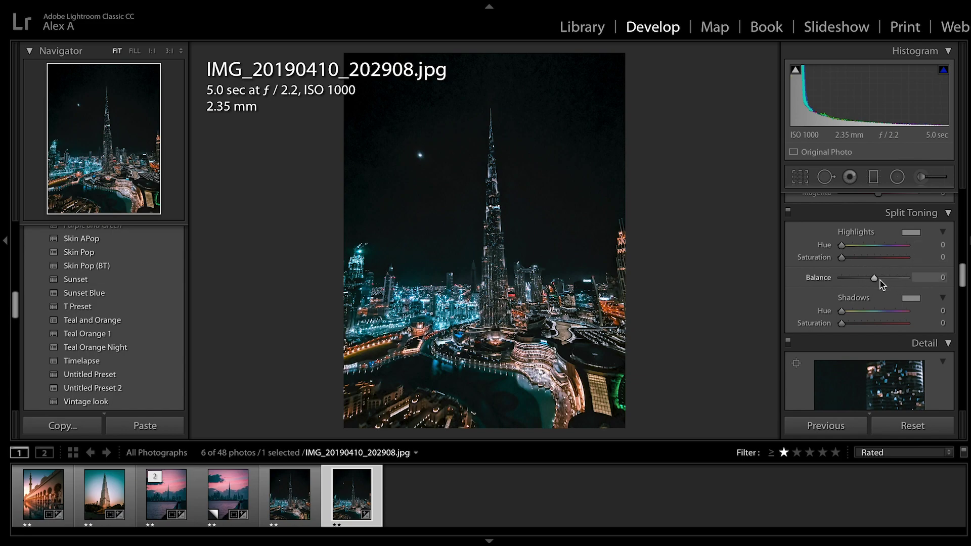
pyautogui.moveTo(874, 278); pyautogui.dragTo(899, 278)
pyautogui.moveTo(903, 285); pyautogui.dragTo(904, 285)
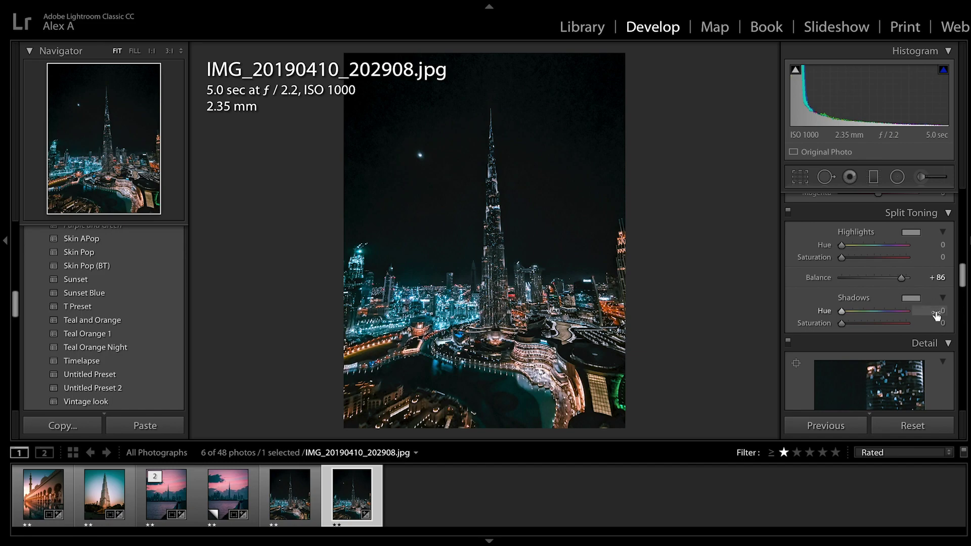
# - Set the shadow tint Hue to 288 and add a little Saturation
pyautogui.moveTo(843, 311); pyautogui.dragTo(885, 317)
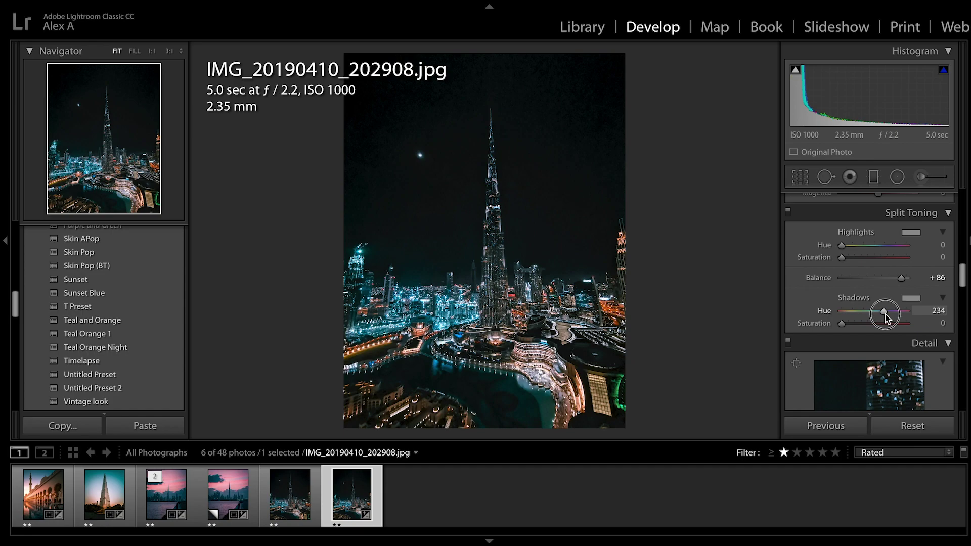
pyautogui.moveTo(885, 313); pyautogui.dragTo(889, 313)
pyautogui.click(926, 311)
pyautogui.write('2')
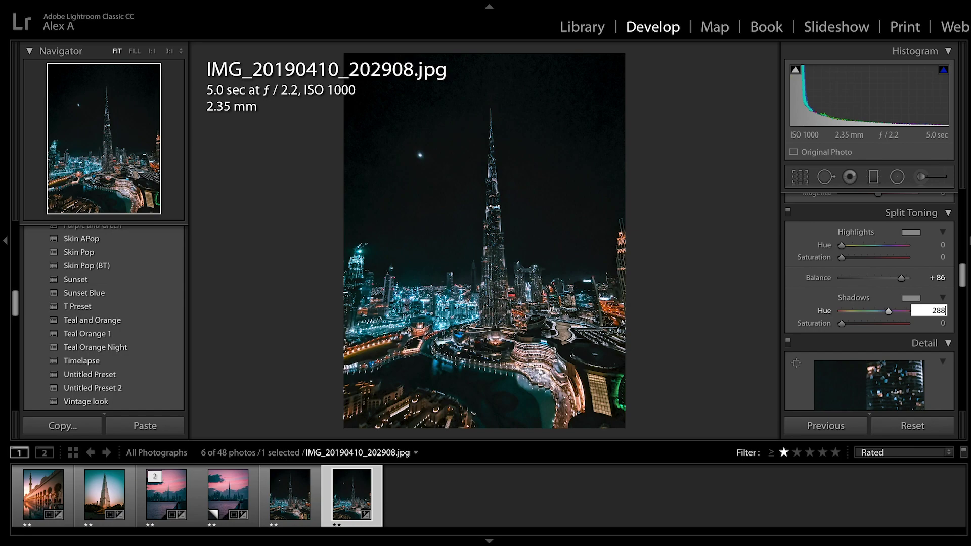
pyautogui.write('88')
pyautogui.press('Return')
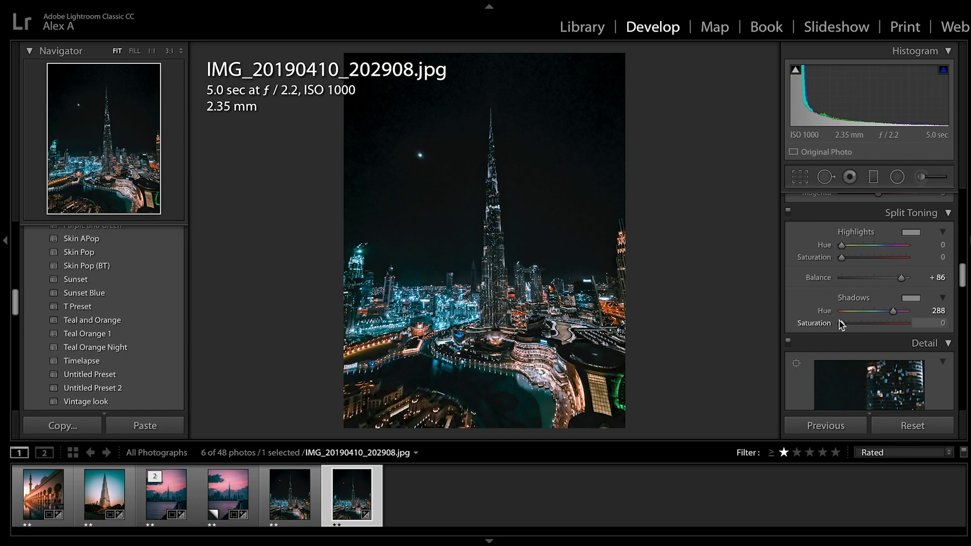
pyautogui.moveTo(843, 328); pyautogui.dragTo(845, 328)
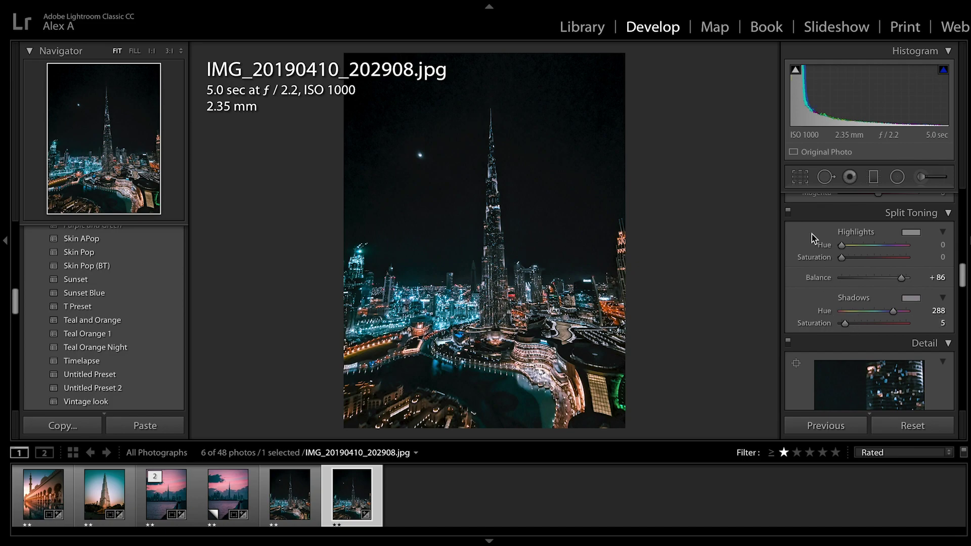
# - Compare split toning on and off, then reset and reapply Balance +86 and shadow Saturation
pyautogui.click(788, 211)
pyautogui.click(788, 211)
pyautogui.click(789, 212)
pyautogui.click(789, 211)
pyautogui.click(788, 211)
pyautogui.click(788, 211)
pyautogui.doubleClick(901, 279)
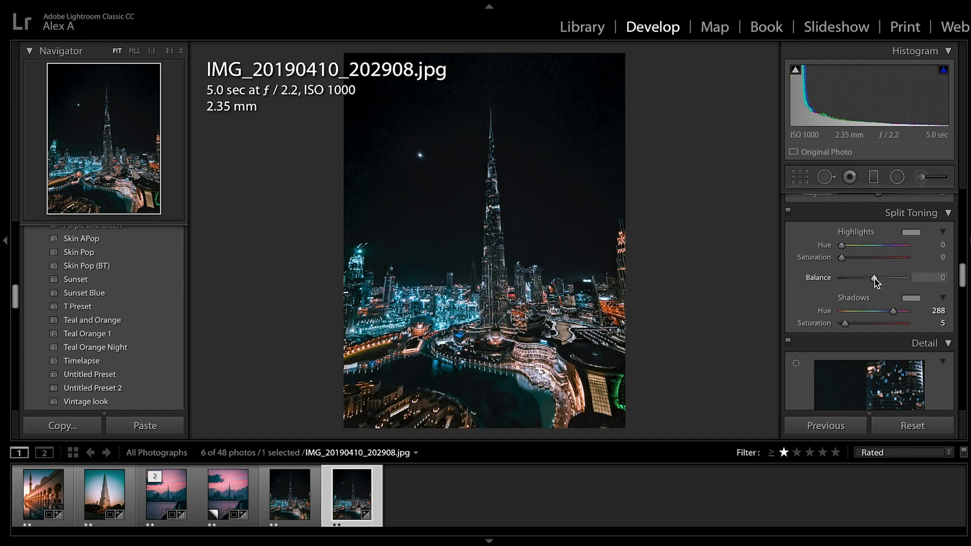
pyautogui.moveTo(846, 326)
pyautogui.mouseDown()
pyautogui.moveTo(859, 326)
pyautogui.moveTo(846, 326)
pyautogui.mouseUp()
pyautogui.moveTo(874, 281); pyautogui.dragTo(903, 284)
pyautogui.moveTo(845, 324); pyautogui.dragTo(870, 324)
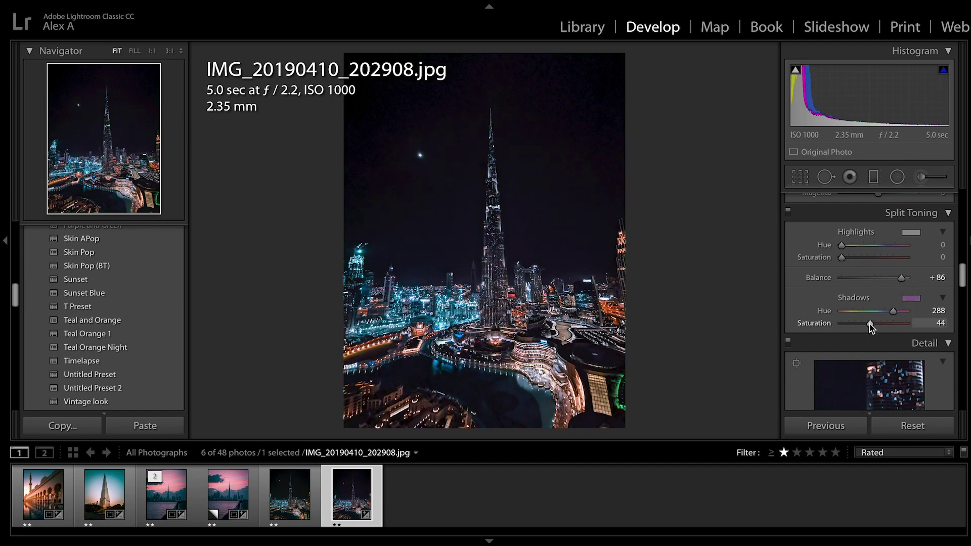
# - Undo the extra shadow saturation, keeping it at 5, and move down toward Lens Corrections
pyautogui.scroll(-1, 871, 328)
pyautogui.hotkey('ctrl', 'z')
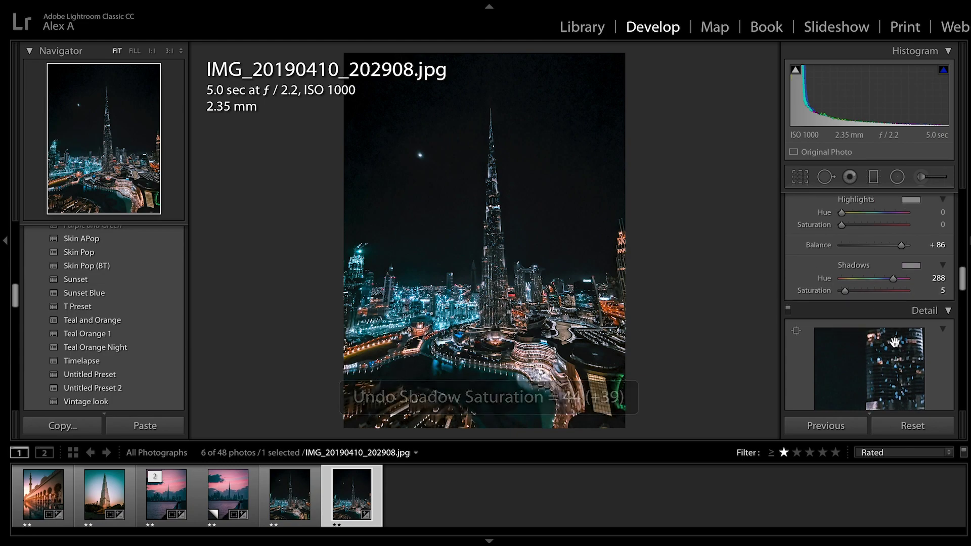
pyautogui.scroll(-5, 895, 343)
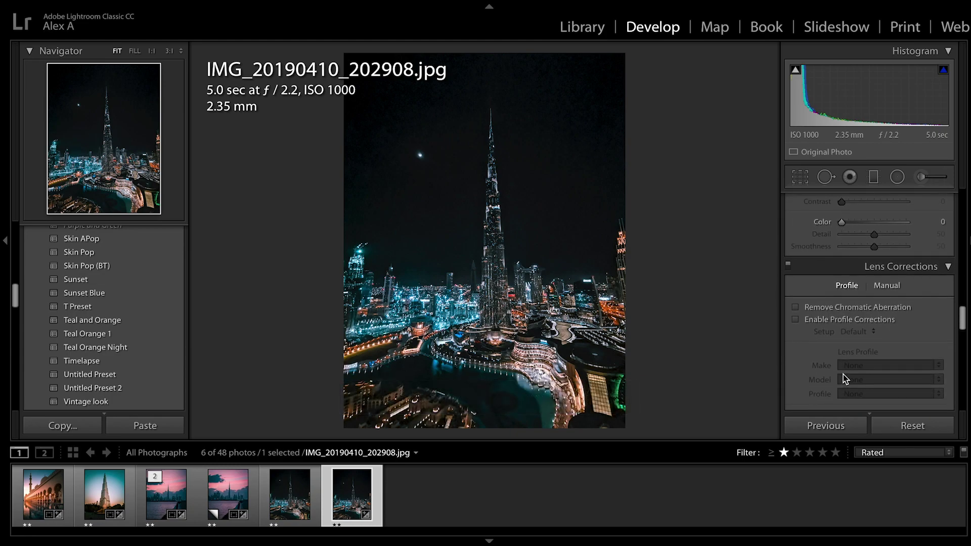
pyautogui.scroll(-2, 843, 379)
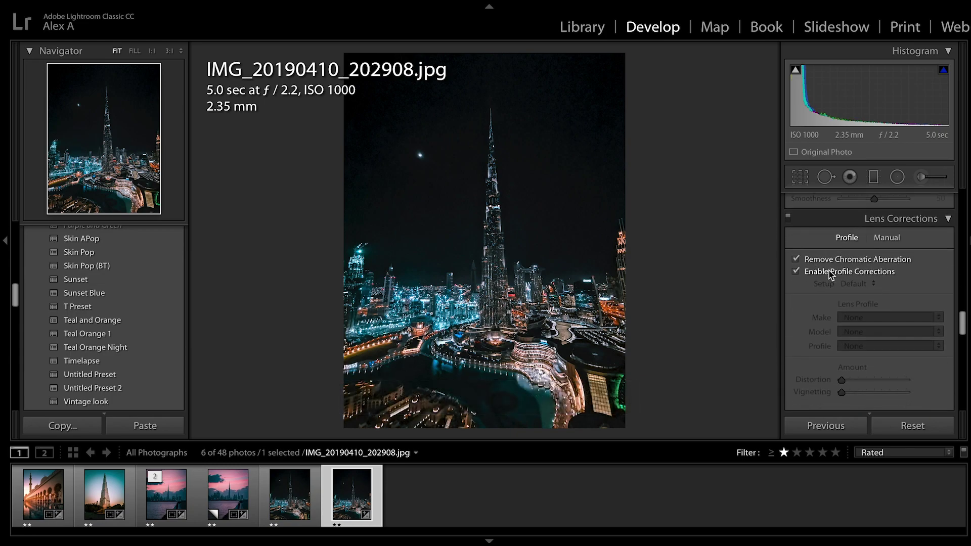
pyautogui.scroll(-8, 855, 344)
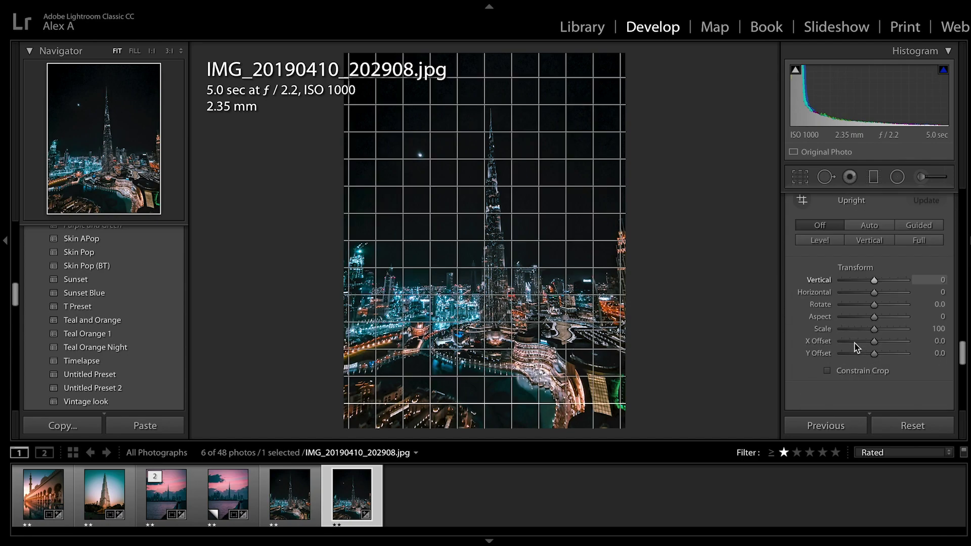
# - Set the Post-Crop Vignetting Amount to -10
pyautogui.scroll(-5, 856, 347)
pyautogui.click(873, 296)
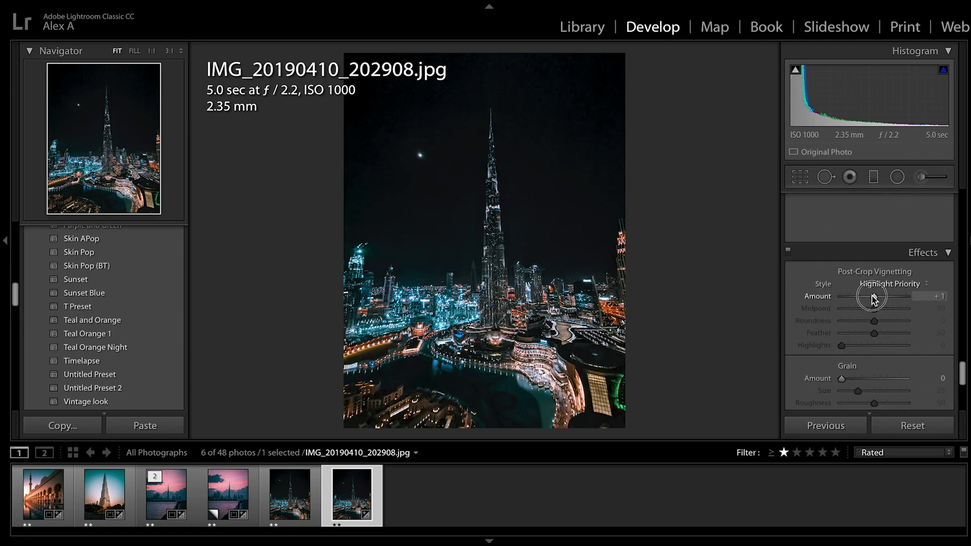
pyautogui.moveTo(874, 298); pyautogui.dragTo(869, 299)
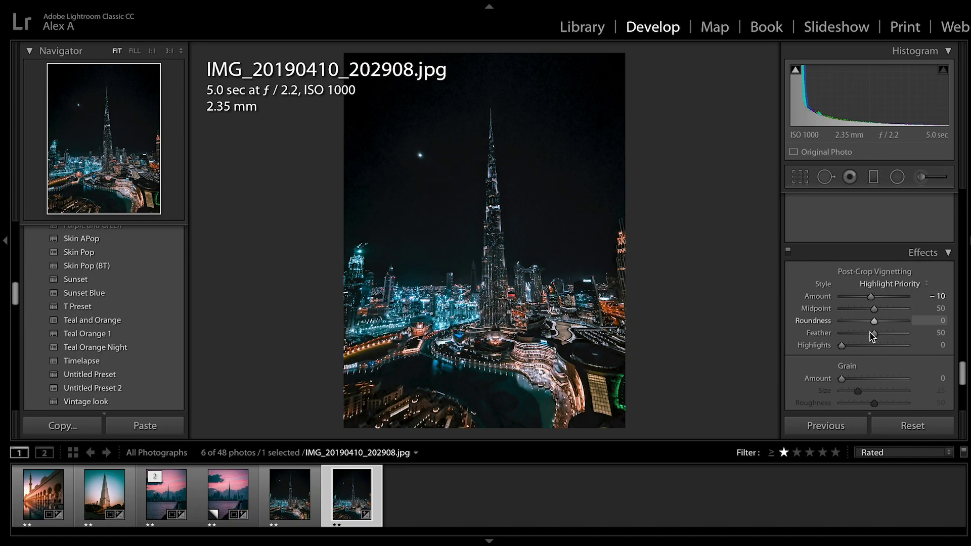
pyautogui.scroll(-3, 870, 334)
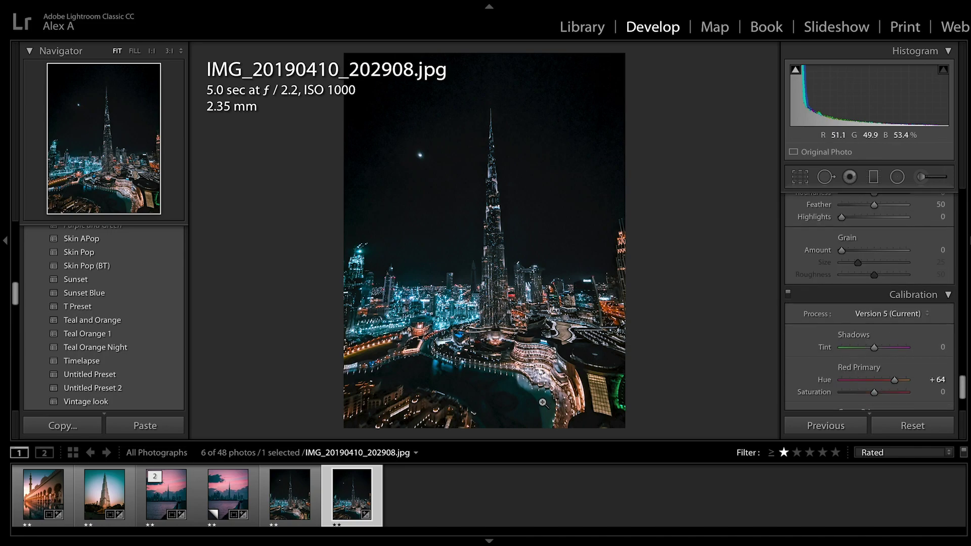
# - Compare before and after with backslash, and check the -Edit copy before returning
pyautogui.press('\\')
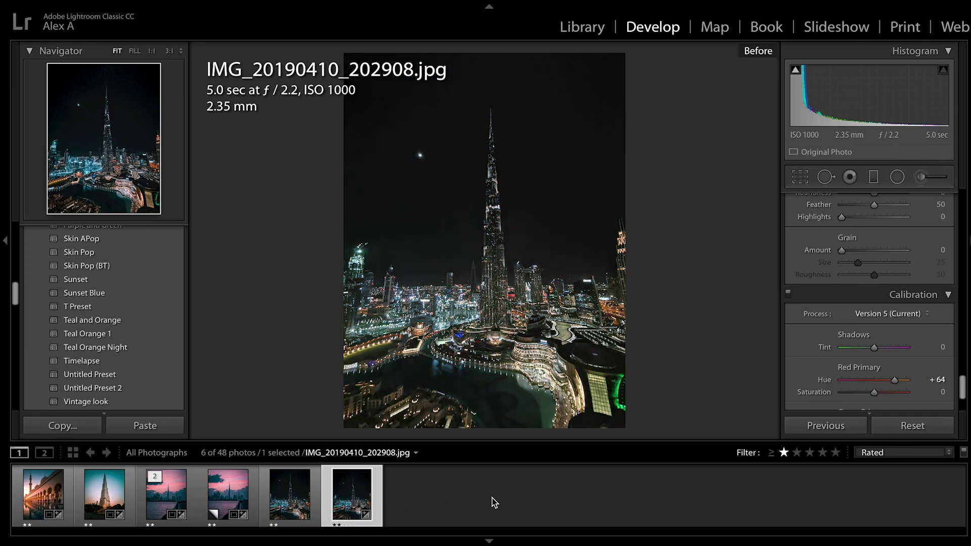
pyautogui.press('\\')
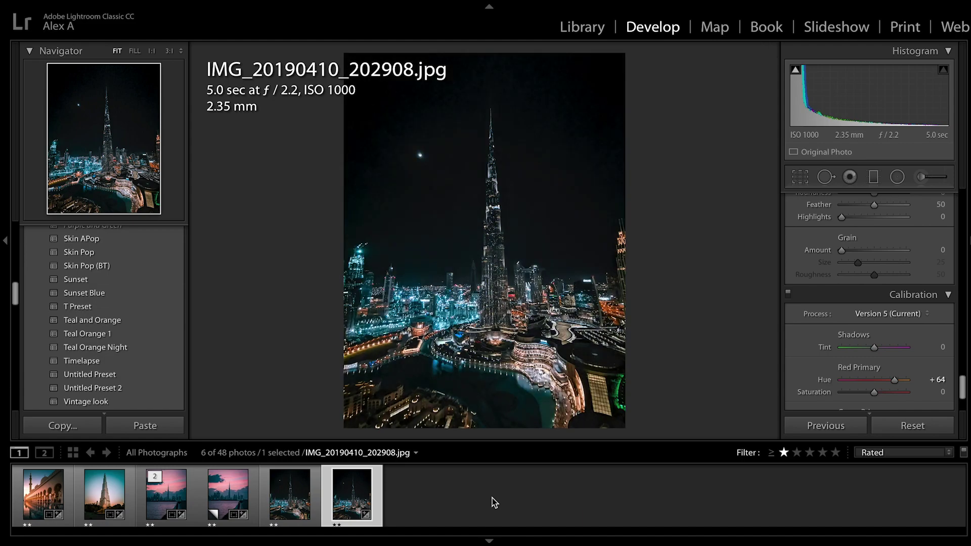
pyautogui.press('\\')
pyautogui.press('\\')
pyautogui.press('\\')
pyautogui.press('\\')
pyautogui.press('Left')
pyautogui.press('Right')
# - Show shadow clipping, then crop to 4 x 5 / 8 x 10 with a slight straighten
pyautogui.press('j')
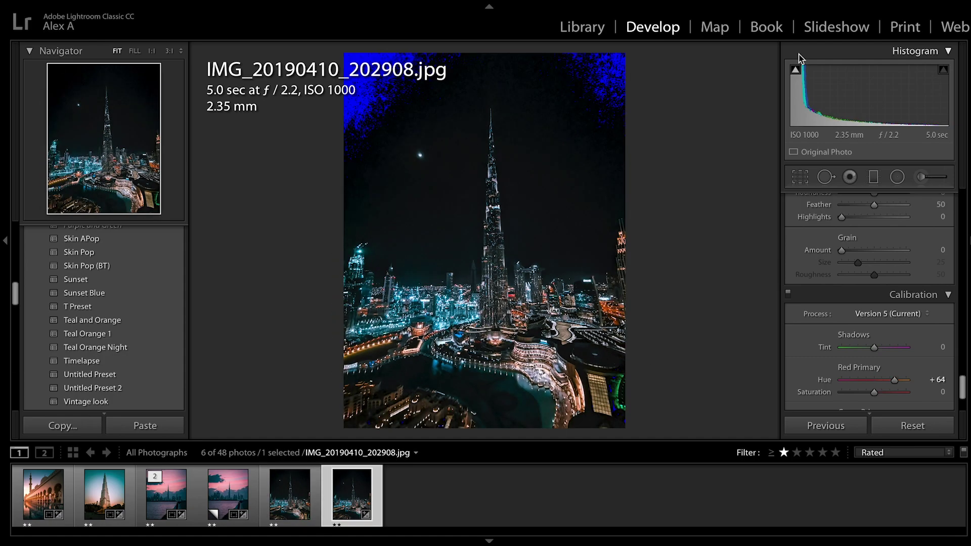
pyautogui.click(798, 176)
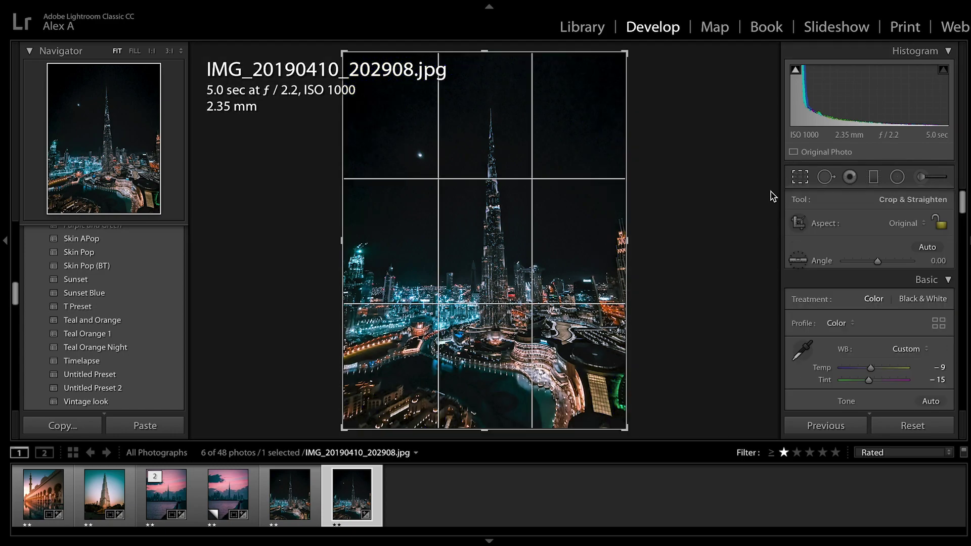
pyautogui.click(909, 228)
pyautogui.click(897, 260)
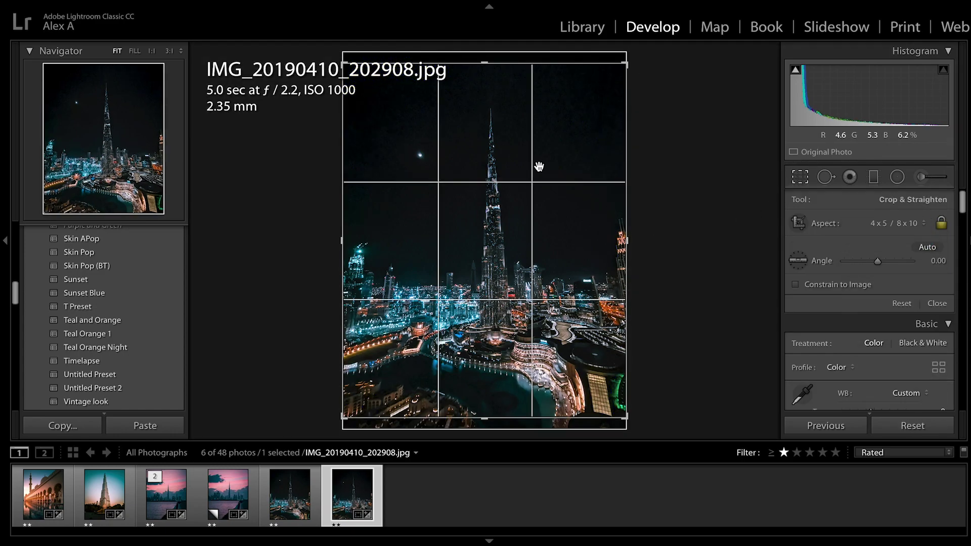
pyautogui.moveTo(635, 60); pyautogui.dragTo(646, 60)
pyautogui.press('Return')
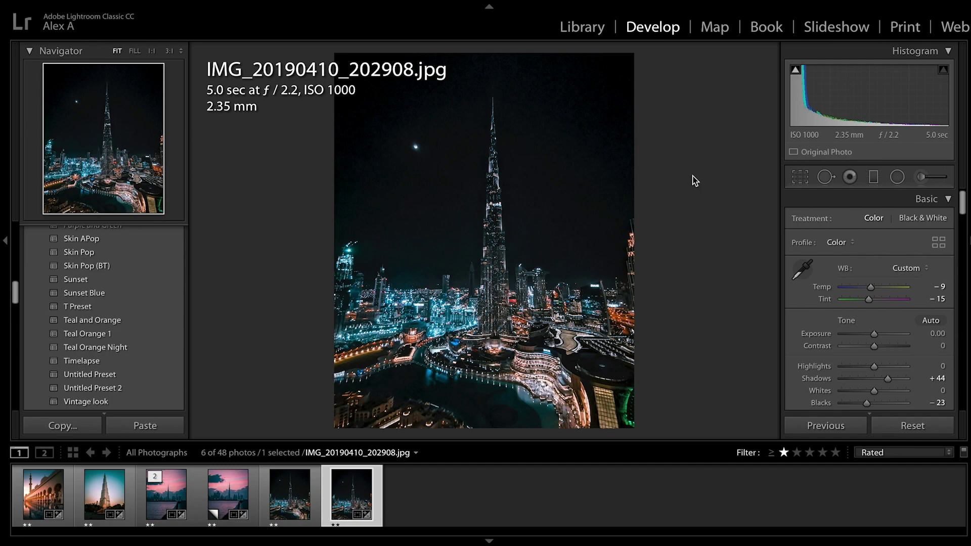
# - Edit a copy with Lightroom adjustments in Photoshop CC 2017, rendering it with Lightroom
pyautogui.rightClick(341, 497)
pyautogui.moveTo(426, 239)
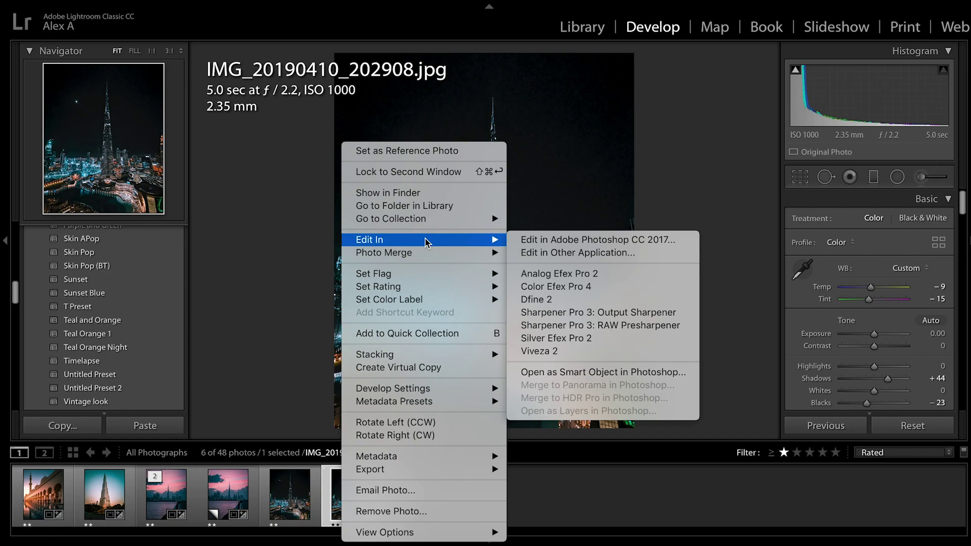
pyautogui.click(570, 247)
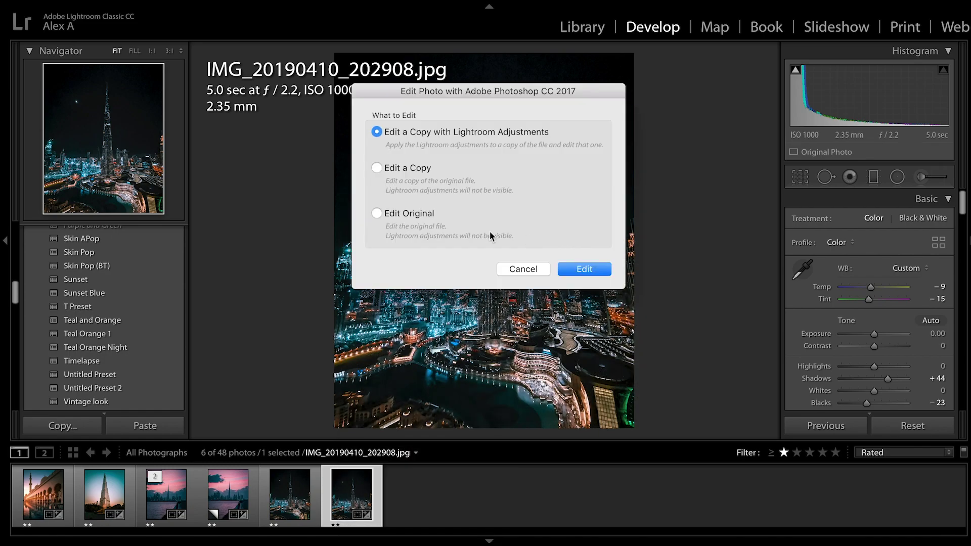
pyautogui.click(604, 267)
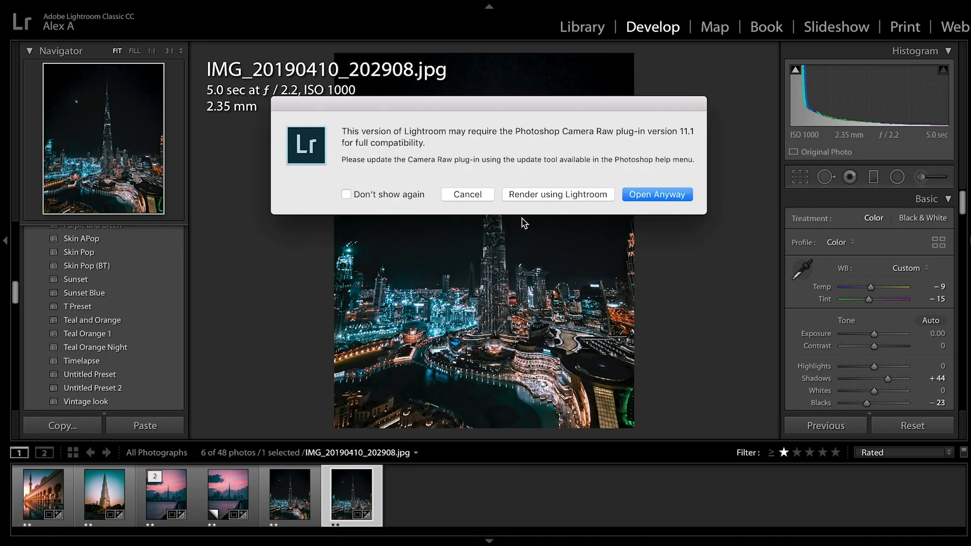
pyautogui.click(530, 196)
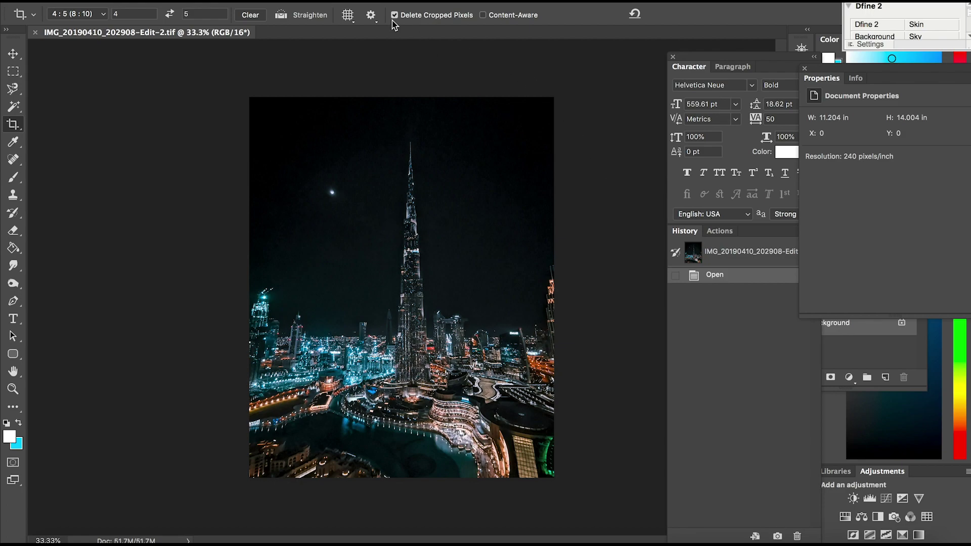
# - Browse the Filter menu's Nik Collection, then launch Filter > Camera Raw Filter on the TIFF
pyautogui.click(331, 0)
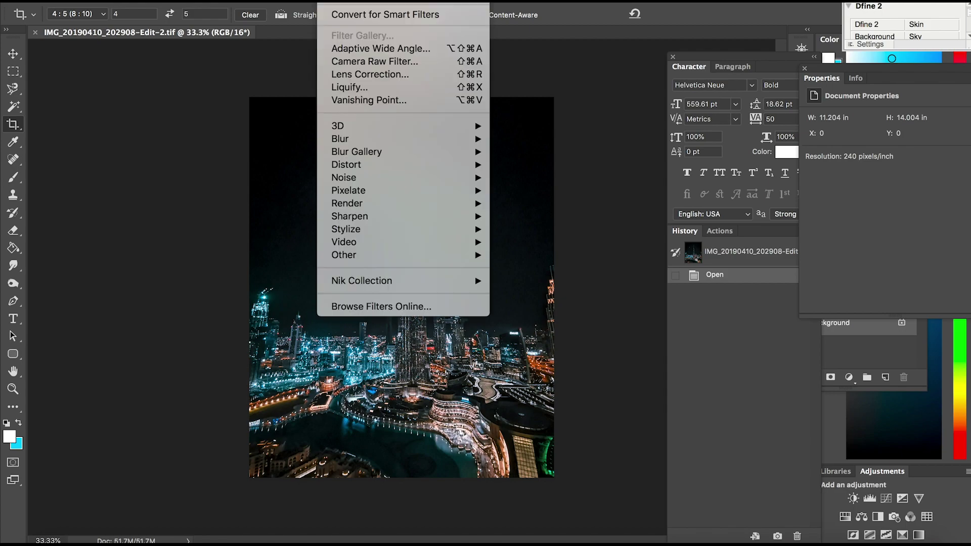
pyautogui.moveTo(445, 282)
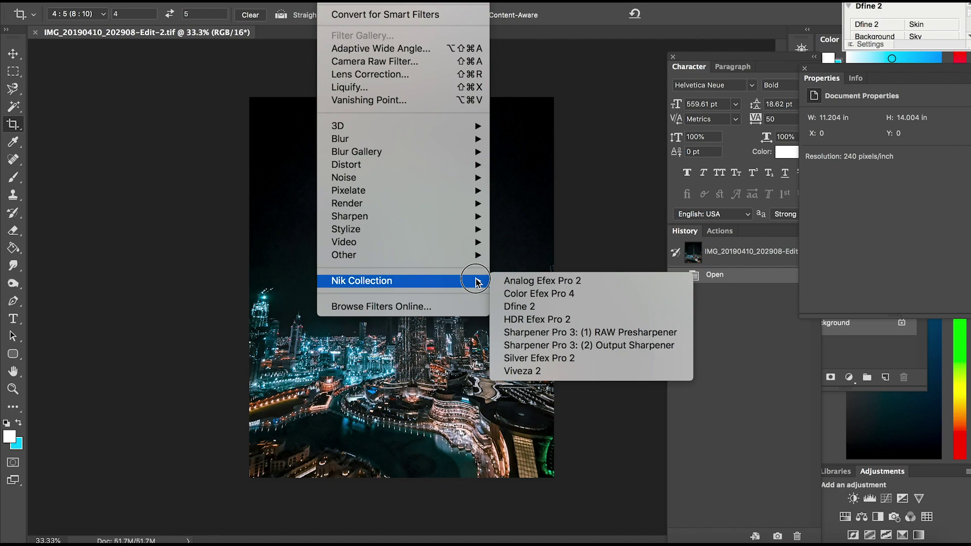
pyautogui.click(593, 204)
pyautogui.click(336, 1)
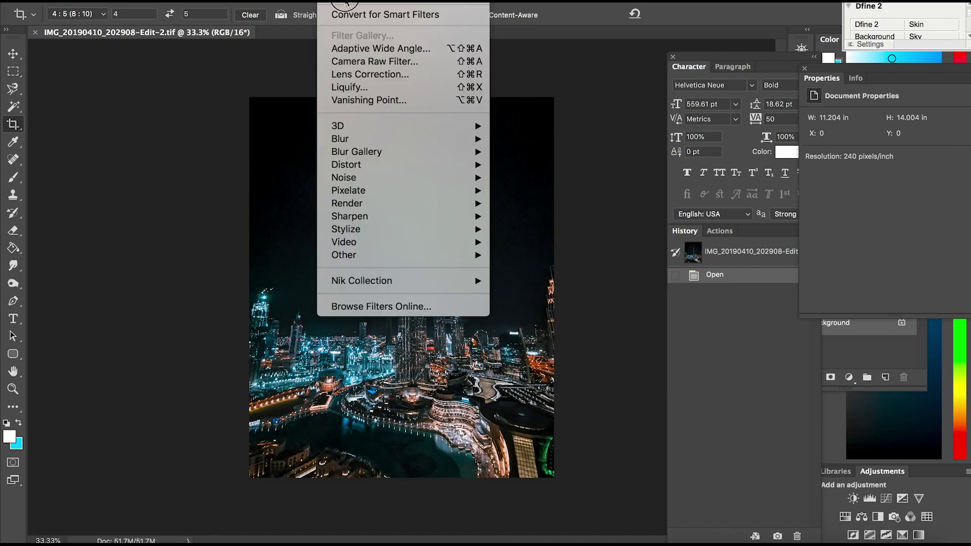
pyautogui.click(375, 64)
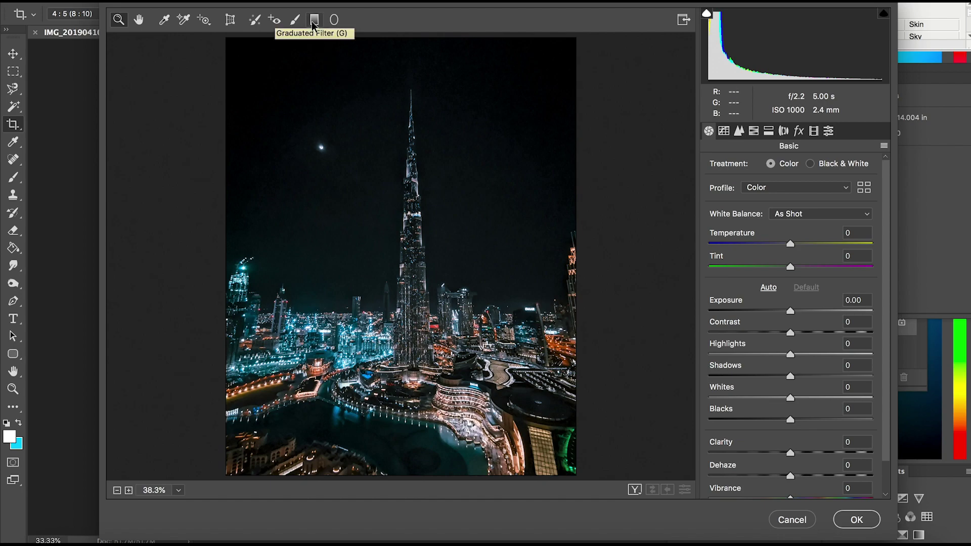
# - Draw a graduated filter down from the sky with Shadows 0 and Blacks -46
pyautogui.click(314, 20)
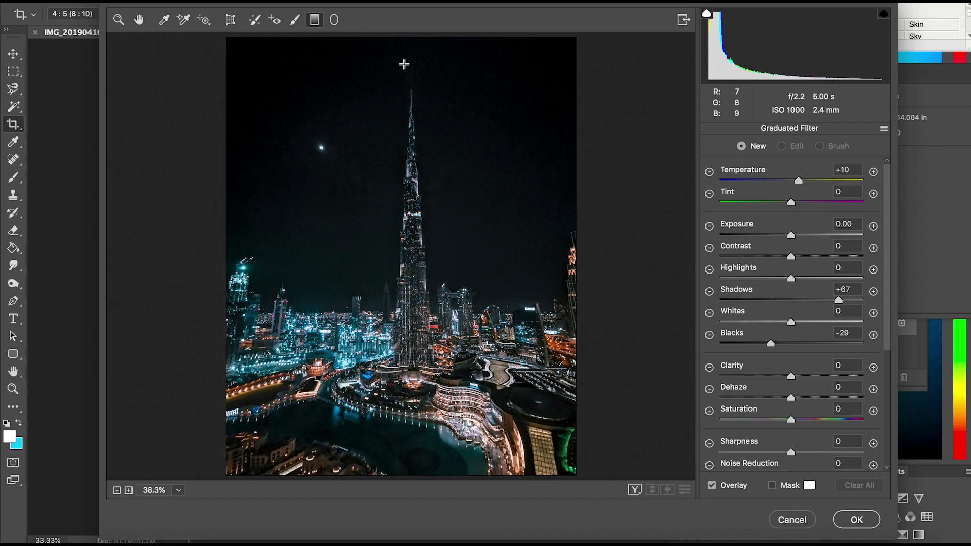
pyautogui.moveTo(406, 44); pyautogui.dragTo(412, 183)
pyautogui.moveTo(412, 220); pyautogui.dragTo(411, 354)
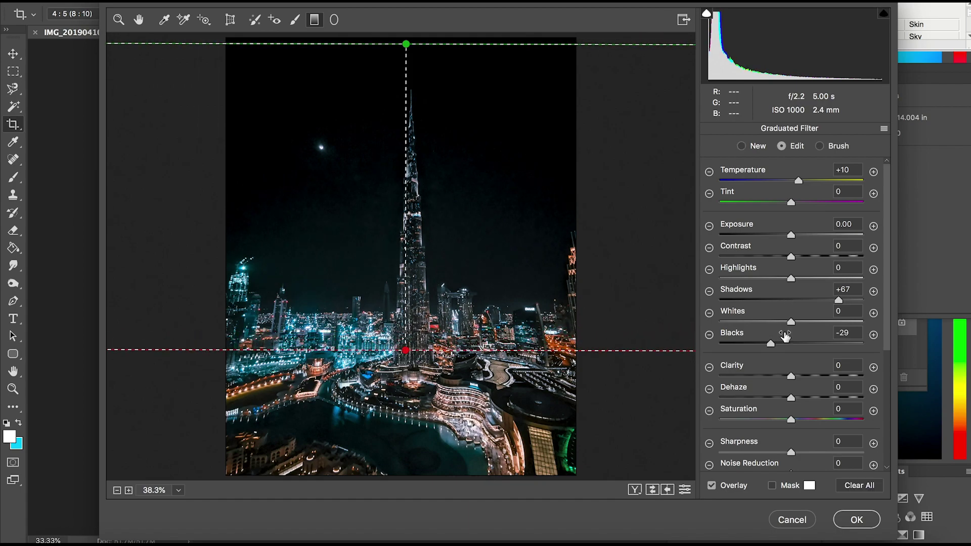
pyautogui.doubleClick(838, 300)
pyautogui.moveTo(771, 344); pyautogui.dragTo(757, 344)
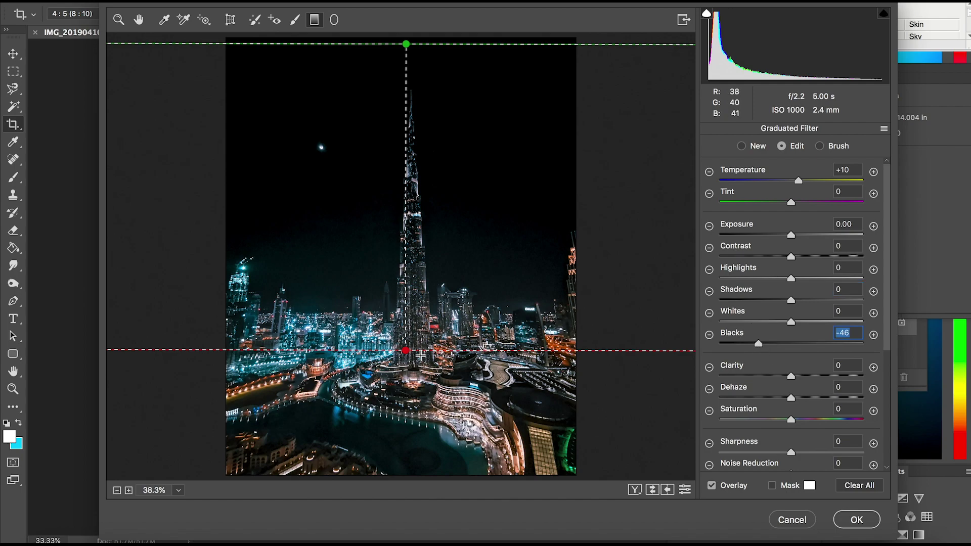
# - Stretch the gradient over the fountains, nudge its position, and compare the effect on and off
pyautogui.moveTo(406, 350); pyautogui.dragTo(405, 415)
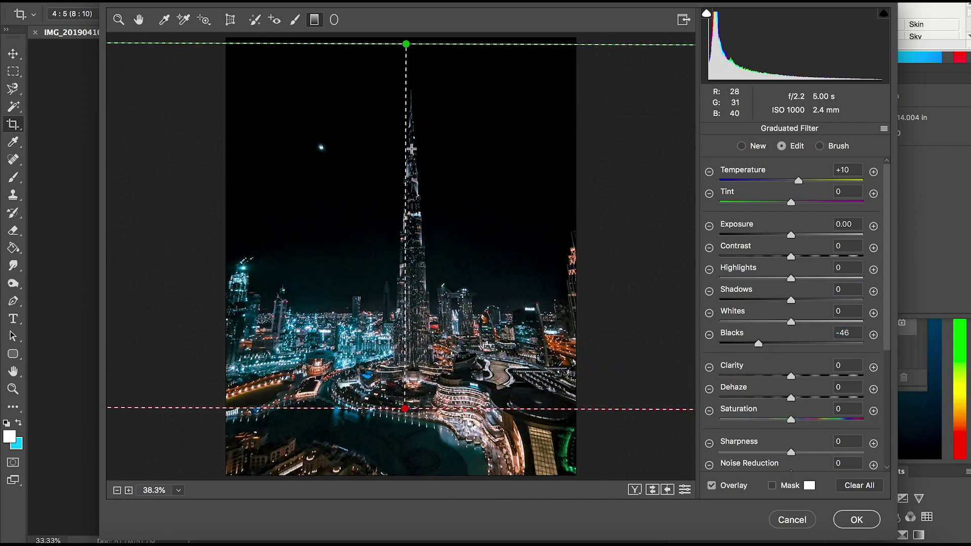
pyautogui.moveTo(406, 44); pyautogui.dragTo(405, 53)
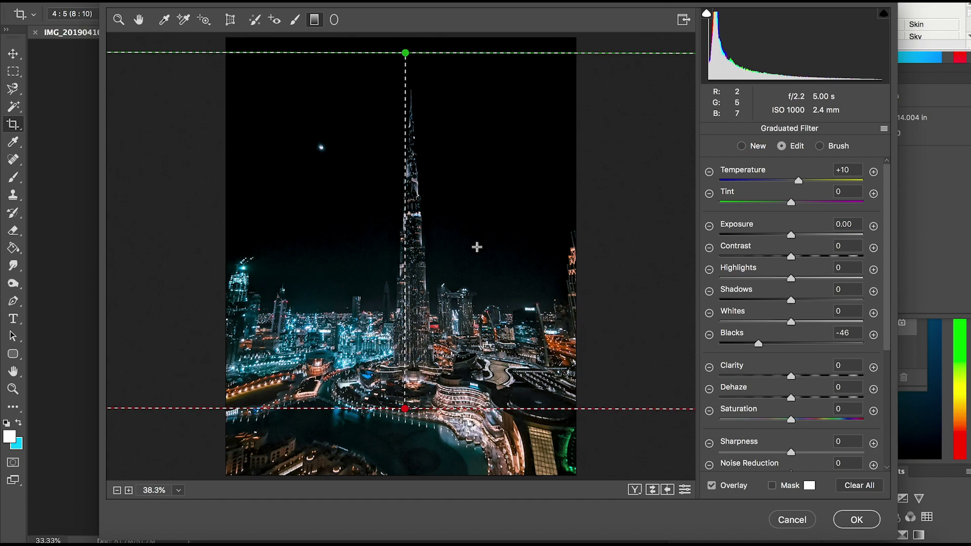
pyautogui.moveTo(405, 295); pyautogui.dragTo(411, 294)
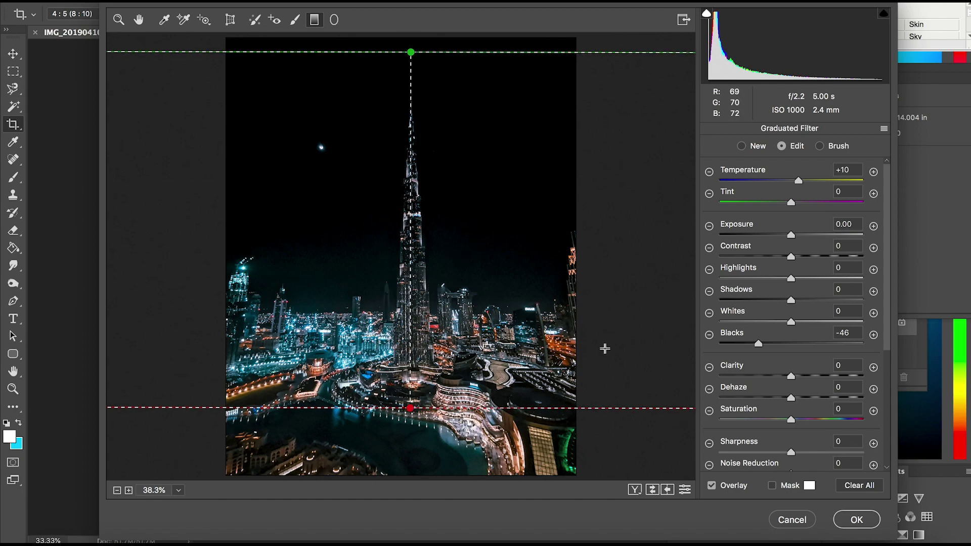
pyautogui.click(685, 491)
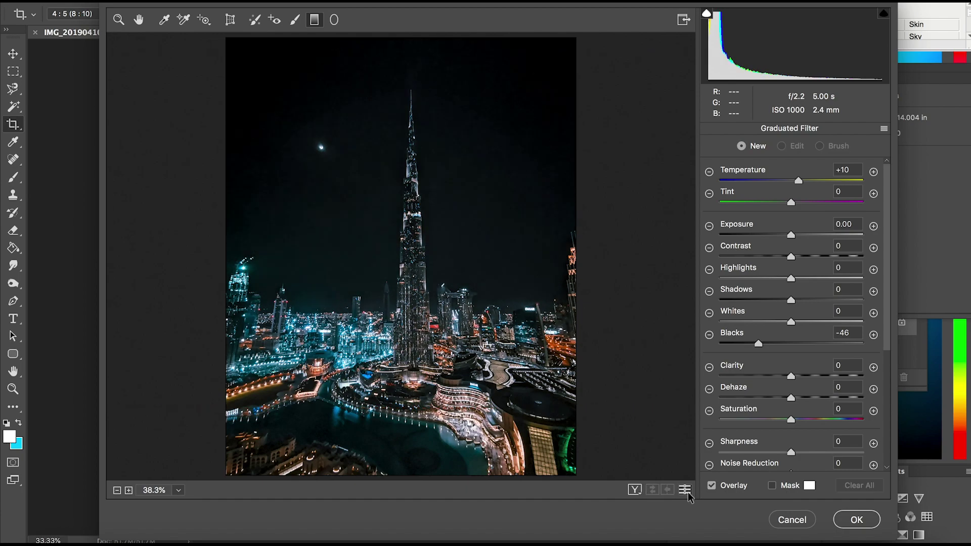
pyautogui.click(686, 490)
pyautogui.click(686, 490)
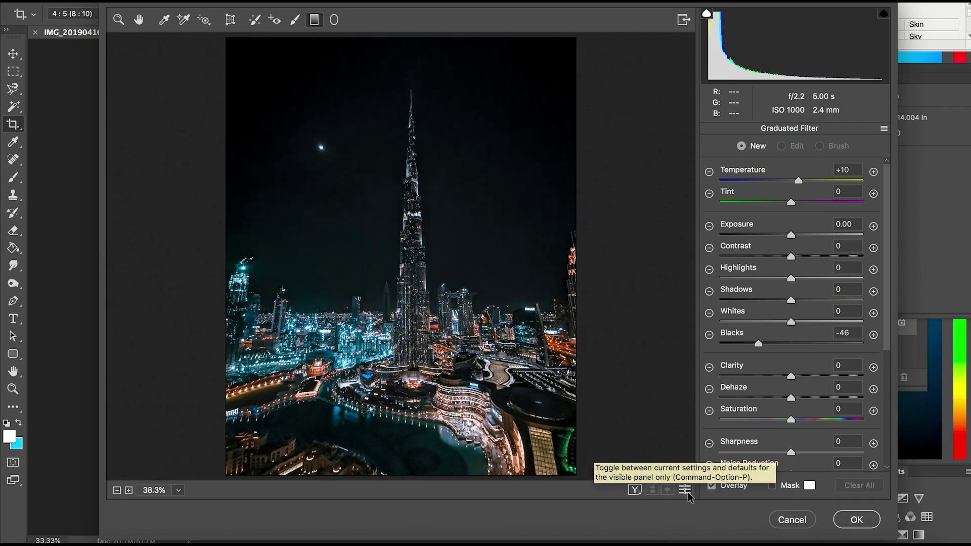
pyautogui.click(686, 491)
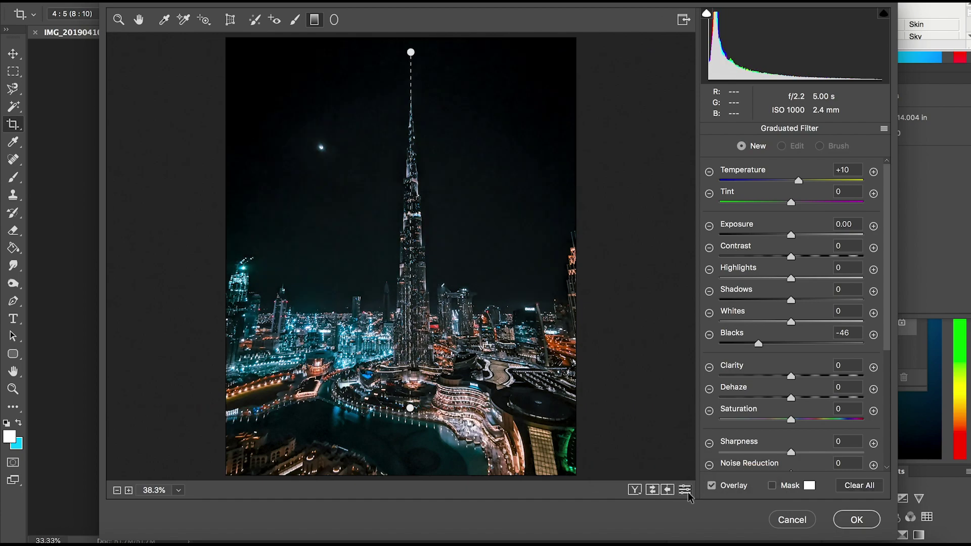
# - Select the graduated filter and apply the Camera Raw Filter with OK
pyautogui.click(409, 409)
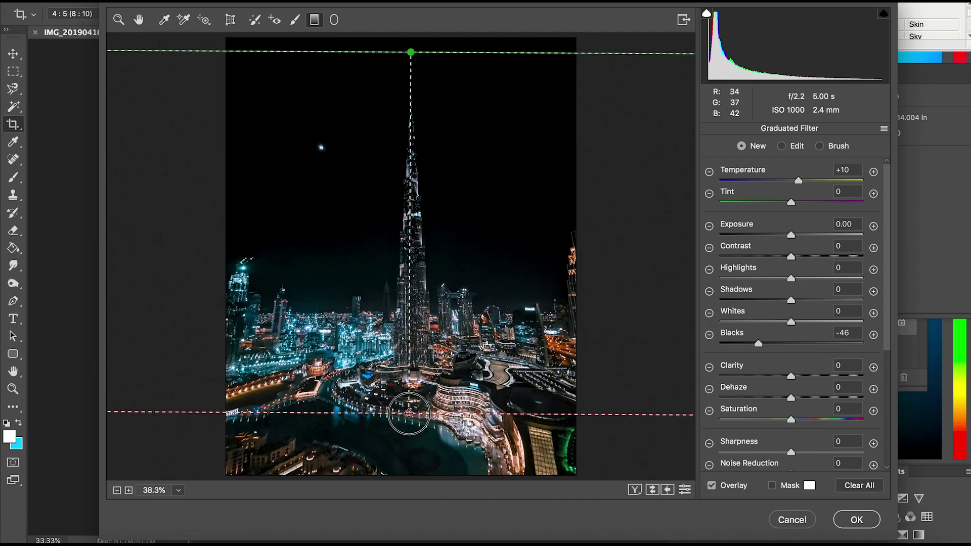
pyautogui.click(408, 414)
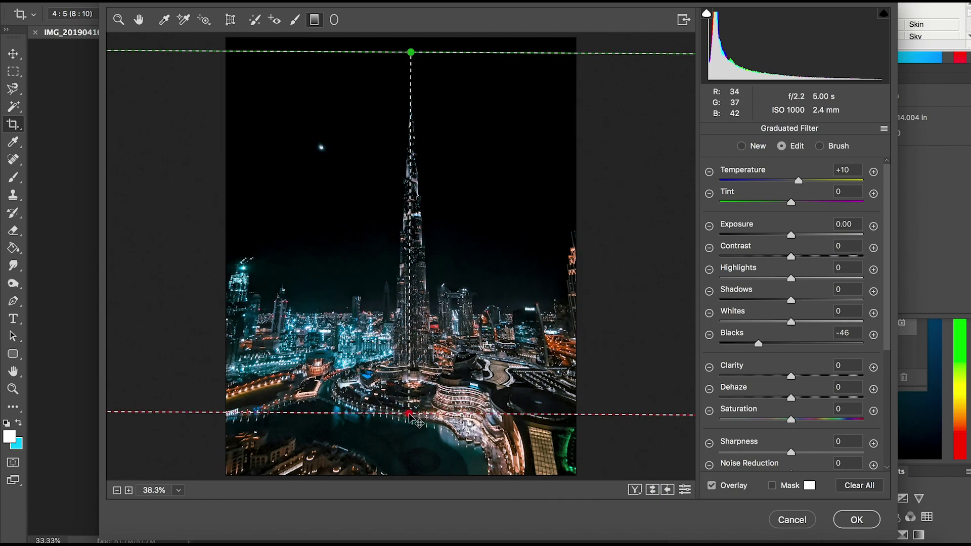
pyautogui.click(855, 520)
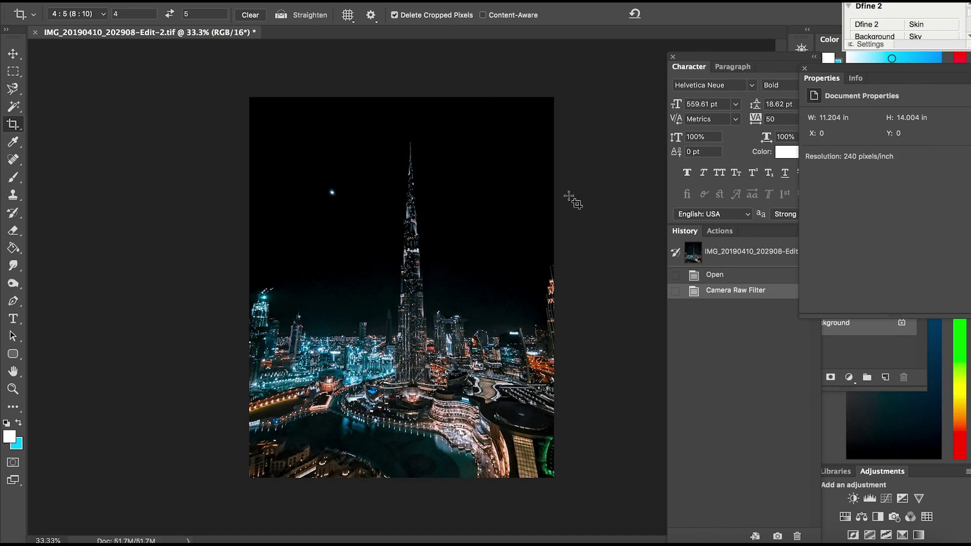
# - Compare the photo before and after the Camera Raw filter using History states
pyautogui.click(724, 275)
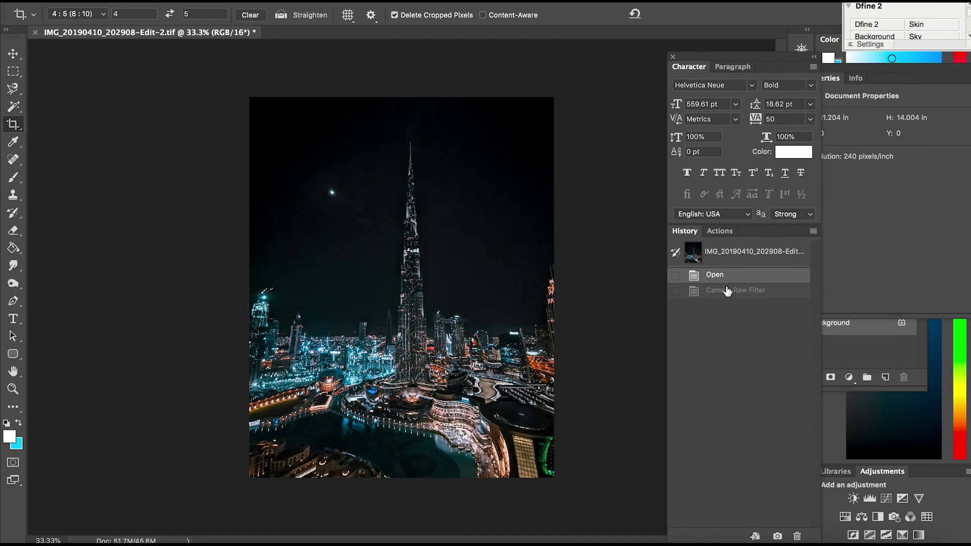
pyautogui.click(726, 291)
pyautogui.click(716, 275)
pyautogui.hotkey('ctrl', 'shift', 'z')
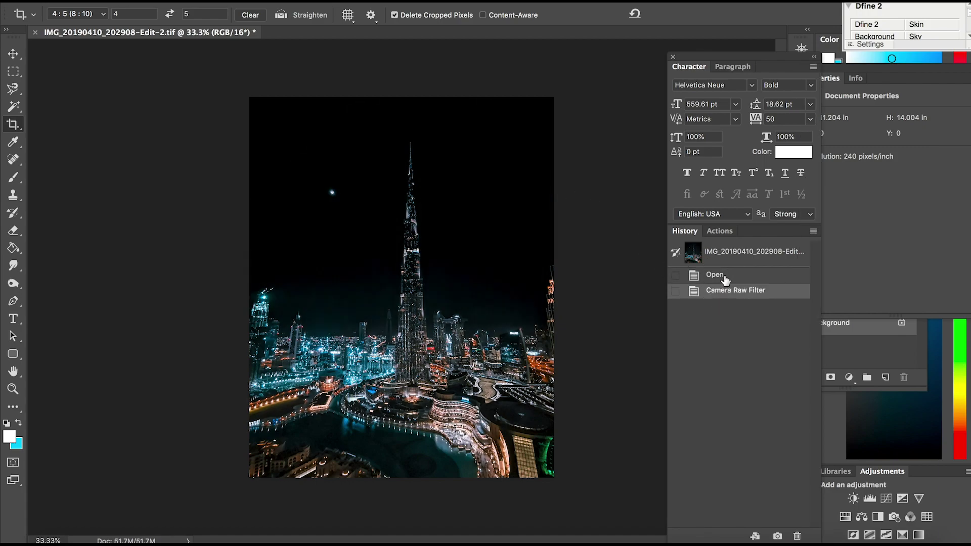
pyautogui.click(723, 275)
# - Return to the Camera Raw filtered version and launch Nik Collection Dfine 2
pyautogui.click(727, 292)
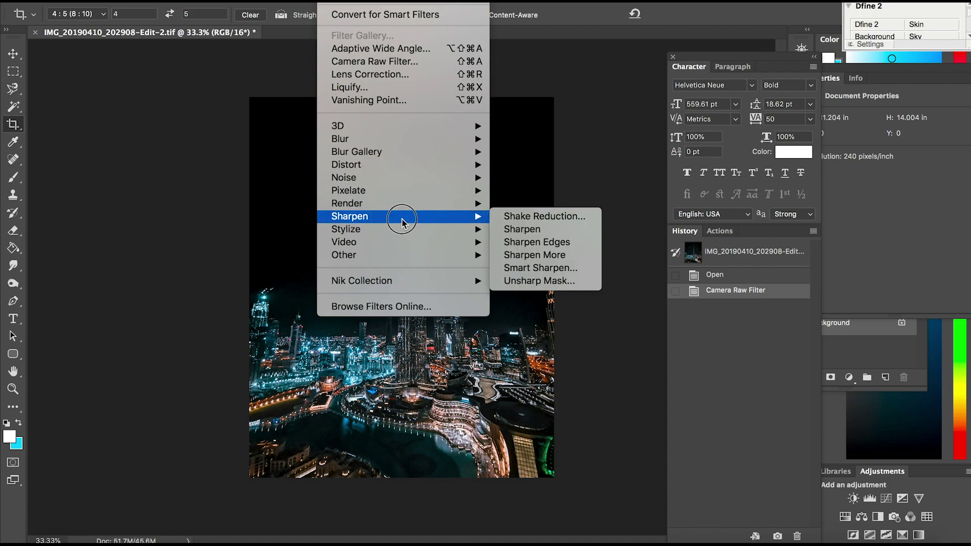
pyautogui.moveTo(412, 282)
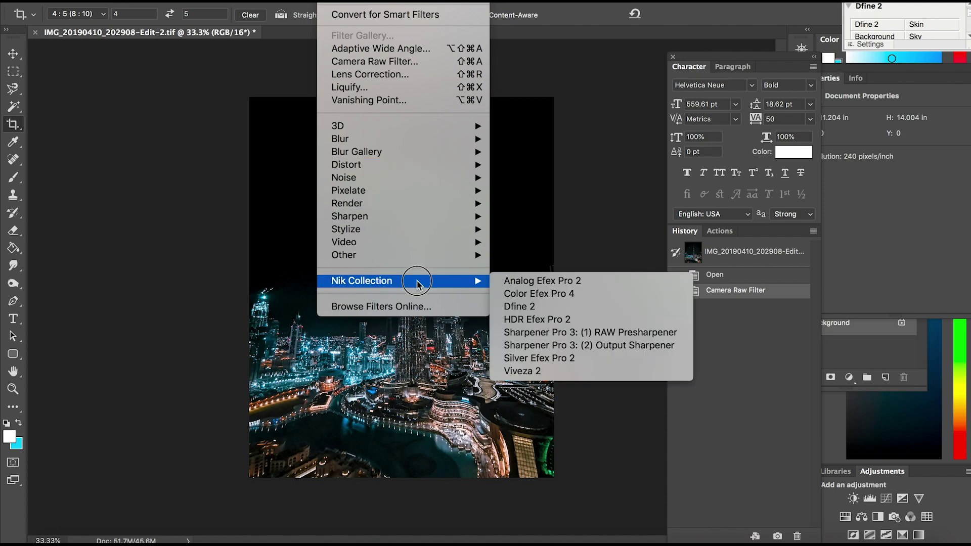
pyautogui.click(531, 306)
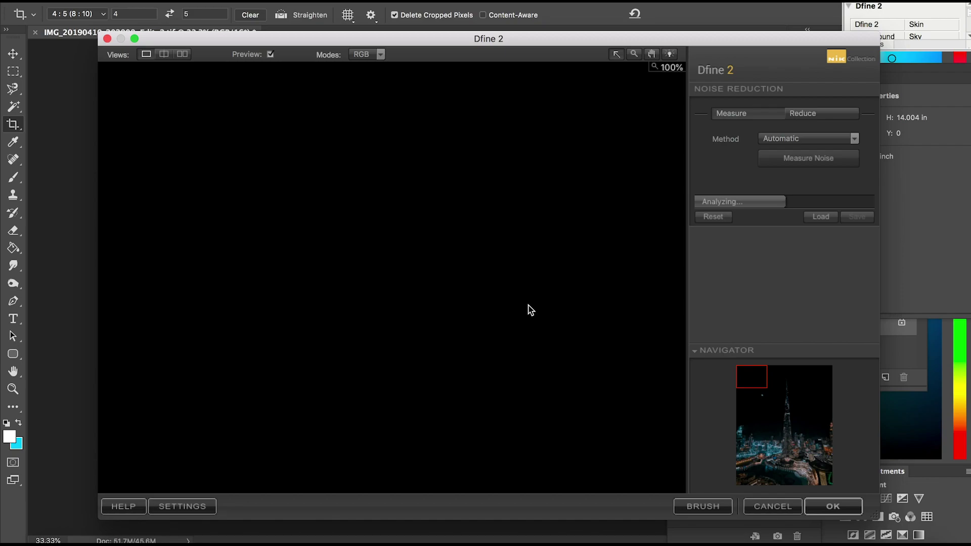
# - Apply the Dfine 2 noise reduction, zoom to 50% and bring up the Layers panel
pyautogui.click(818, 502)
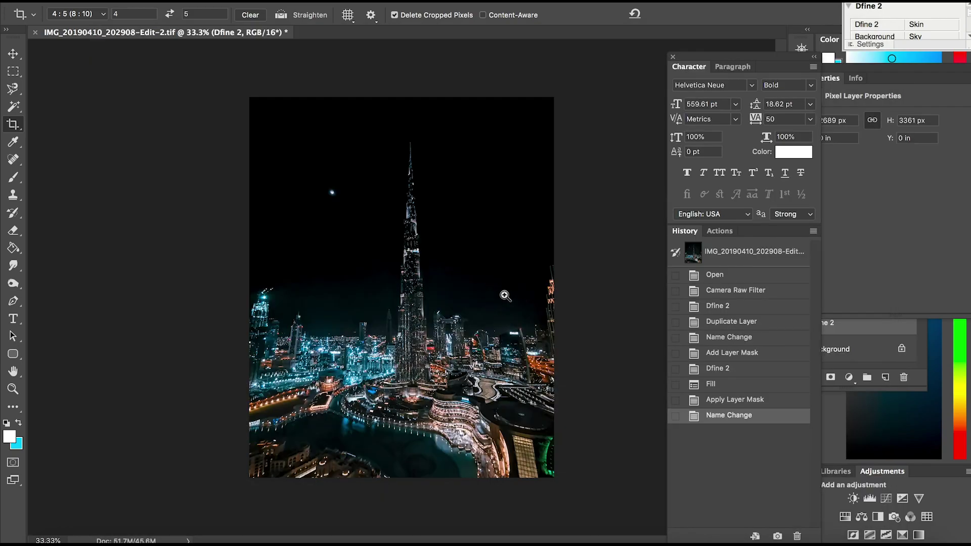
pyautogui.press('super+equal')
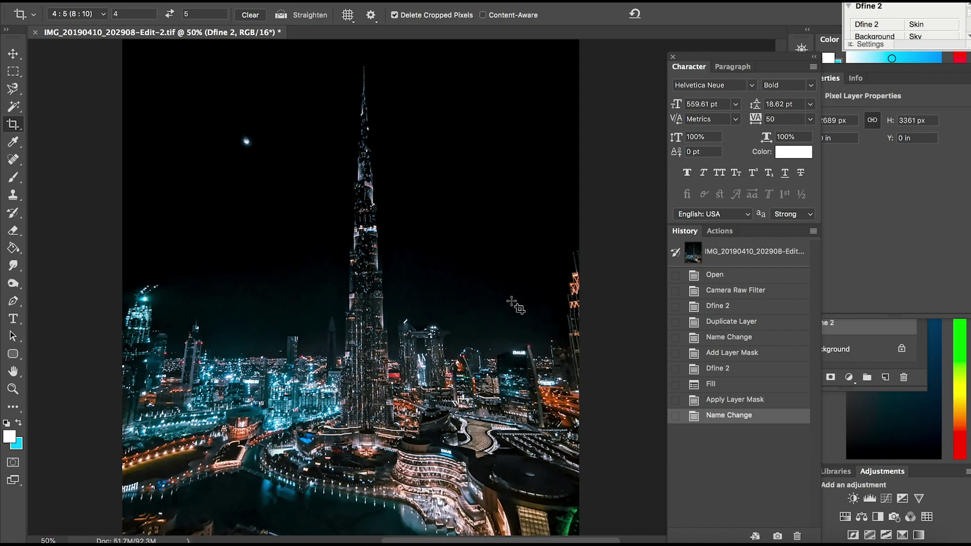
pyautogui.click(911, 369)
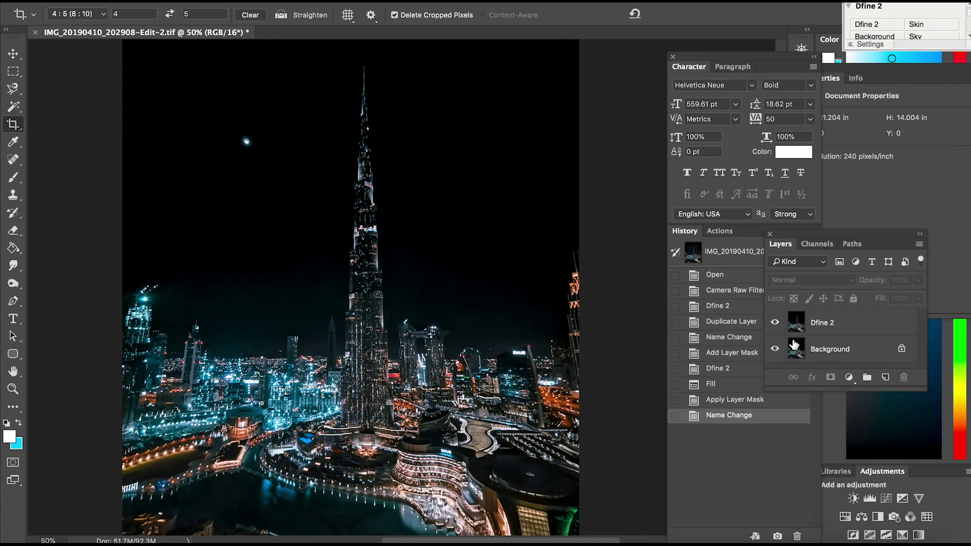
# - Hide and reshow the Dfine 2 layer while zoomed in on the right skyline, then zoom back out
pyautogui.click(774, 323)
pyautogui.keyDown('super'); pyautogui.click(563, 310); pyautogui.keyUp('super')
pyautogui.keyDown('super'); pyautogui.click(536, 310); pyautogui.keyUp('super')
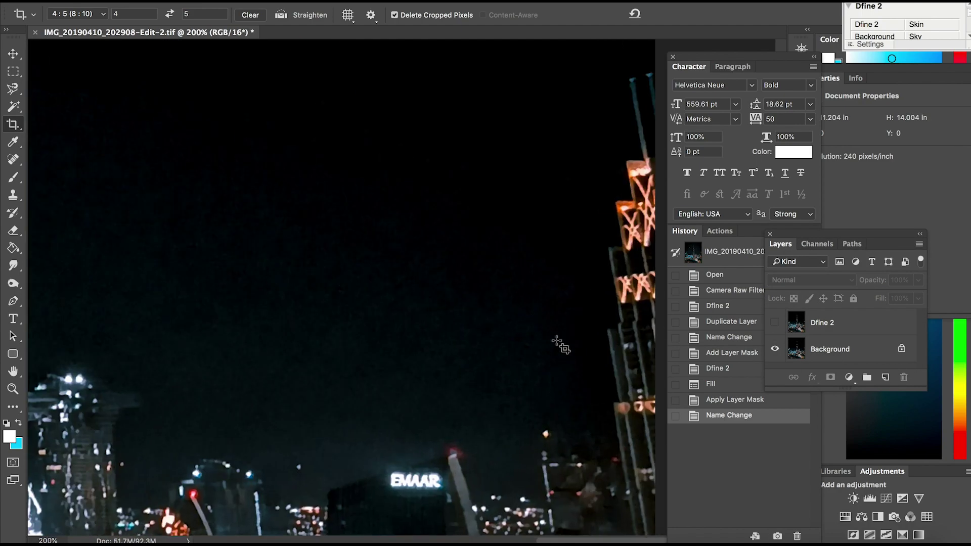
pyautogui.click(776, 325)
pyautogui.keyDown('alt'); pyautogui.keyDown('super'); pyautogui.click(427, 294); pyautogui.keyUp('super'); pyautogui.keyUp('alt')
pyautogui.keyDown('alt'); pyautogui.keyDown('super'); pyautogui.click(428, 294); pyautogui.keyUp('super'); pyautogui.keyUp('alt')
pyautogui.keyDown('alt'); pyautogui.keyDown('super'); pyautogui.click(428, 294); pyautogui.keyUp('super'); pyautogui.keyUp('alt')
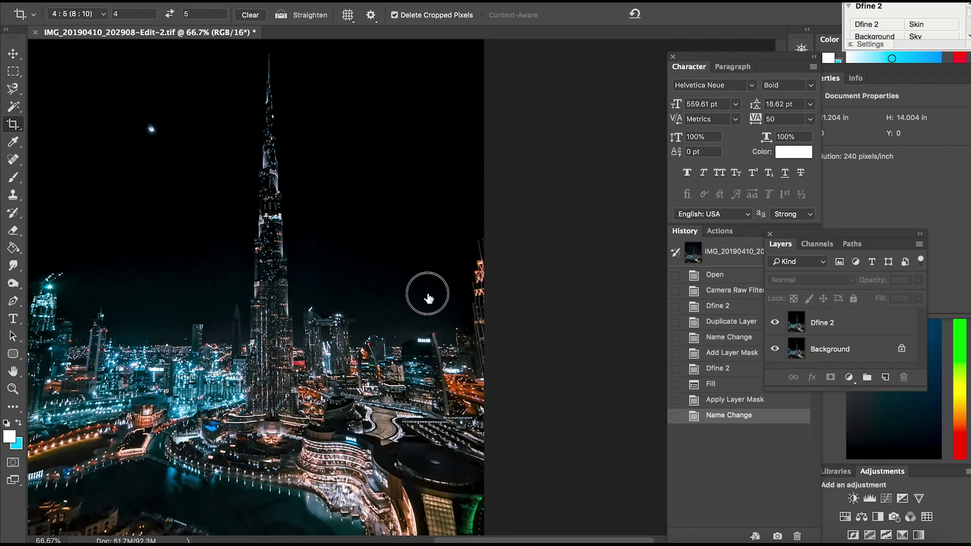
pyautogui.keyDown('alt'); pyautogui.keyDown('super'); pyautogui.click(427, 294); pyautogui.keyUp('super'); pyautogui.keyUp('alt')
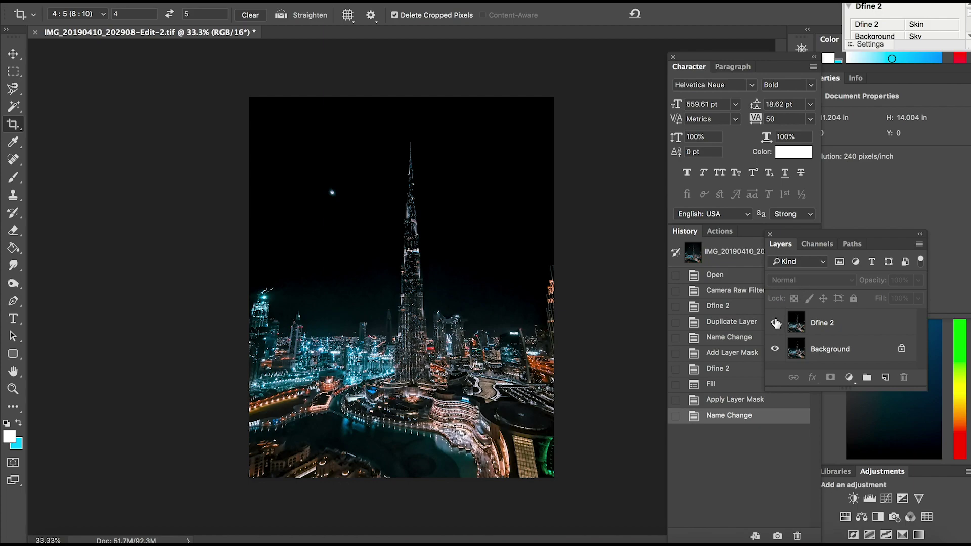